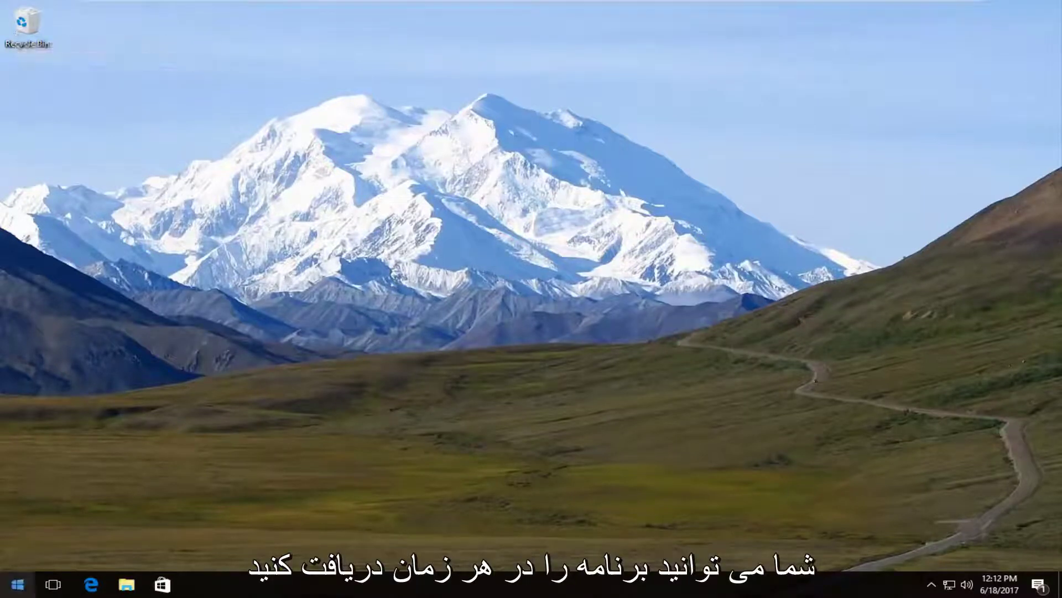
# Open the Recycle Bin and confirm it is empty.
pyautogui.doubleClick(18, 22)
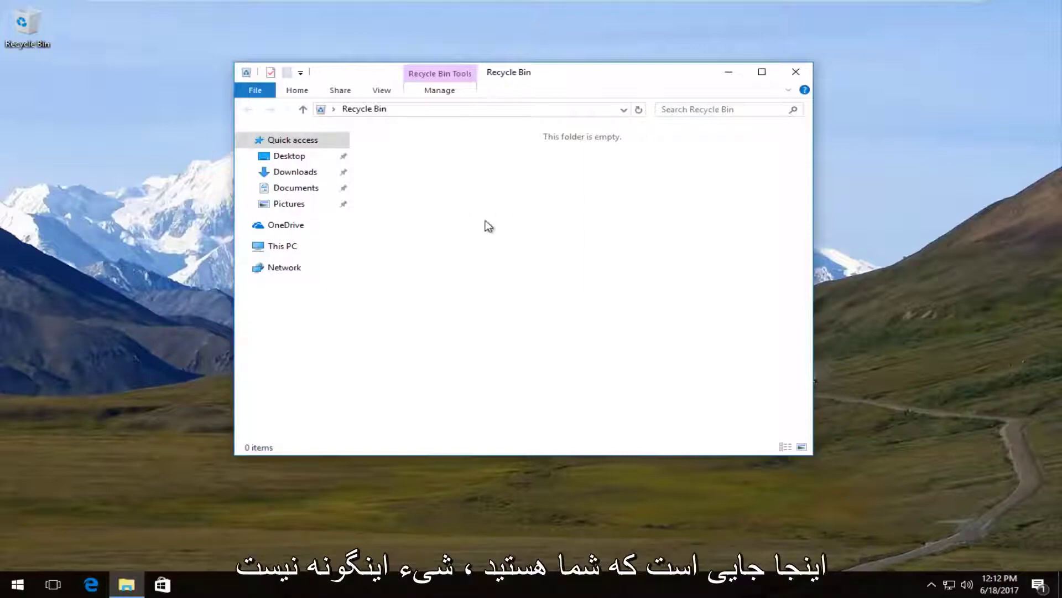
pyautogui.rightClick(488, 200)
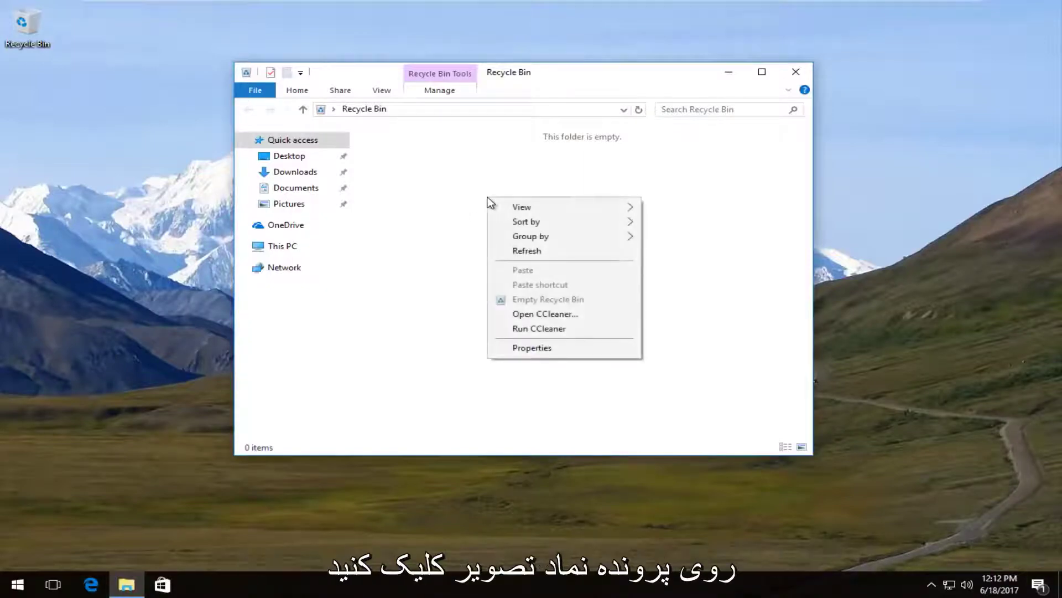
pyautogui.rightClick(474, 225)
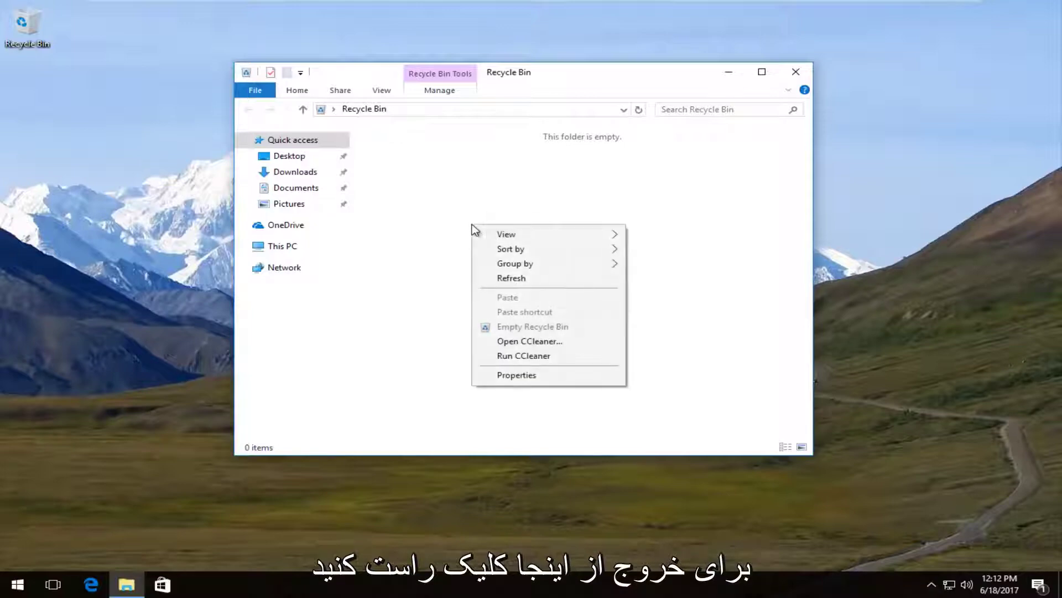
pyautogui.click(712, 312)
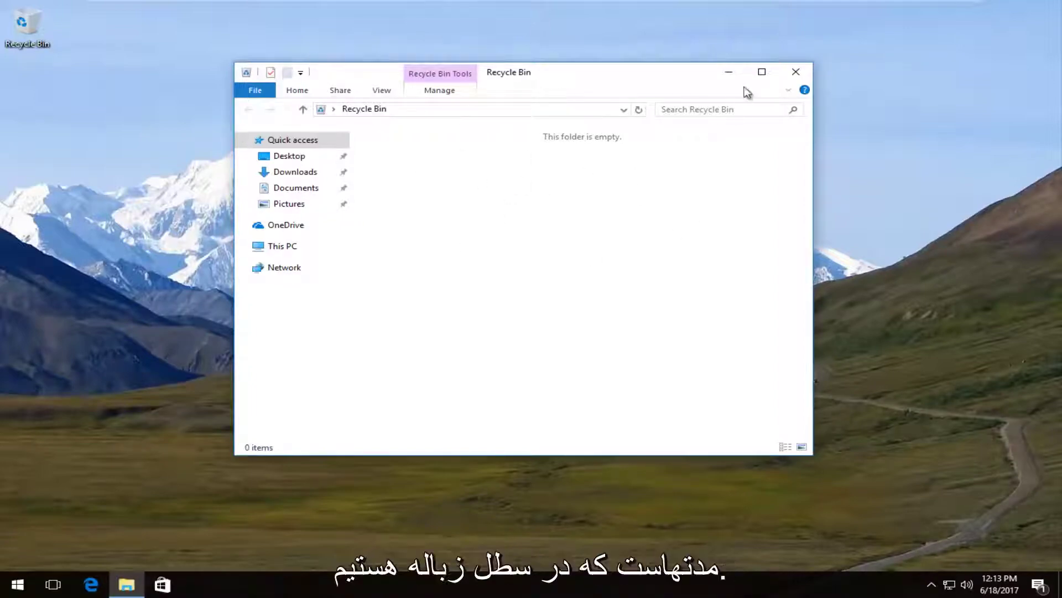
# Close the Recycle Bin and search Google for 'recuva' in Edge.
pyautogui.click(797, 72)
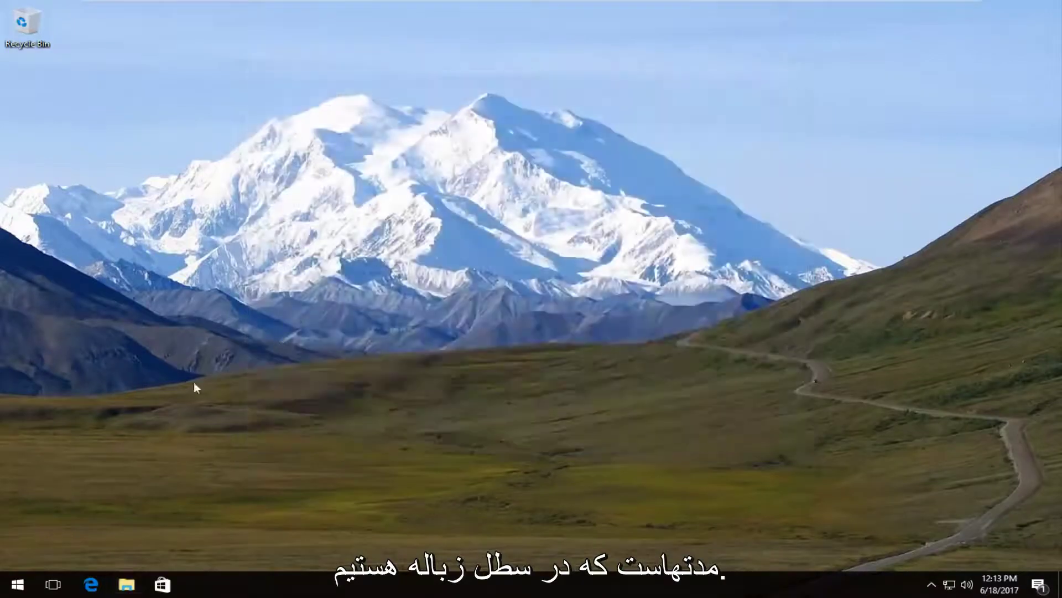
pyautogui.click(92, 584)
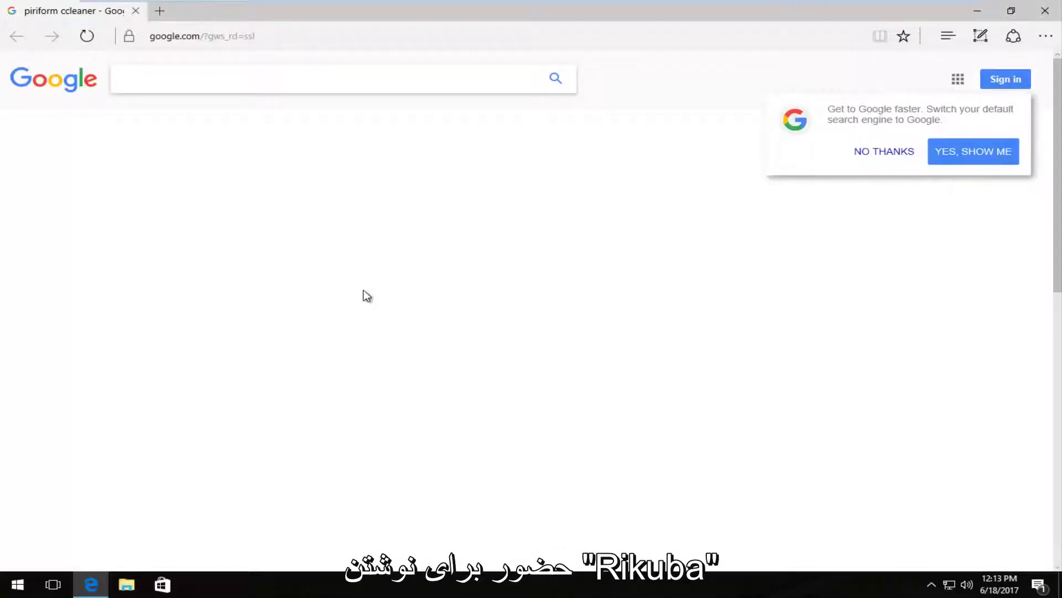
pyautogui.write('recuva')
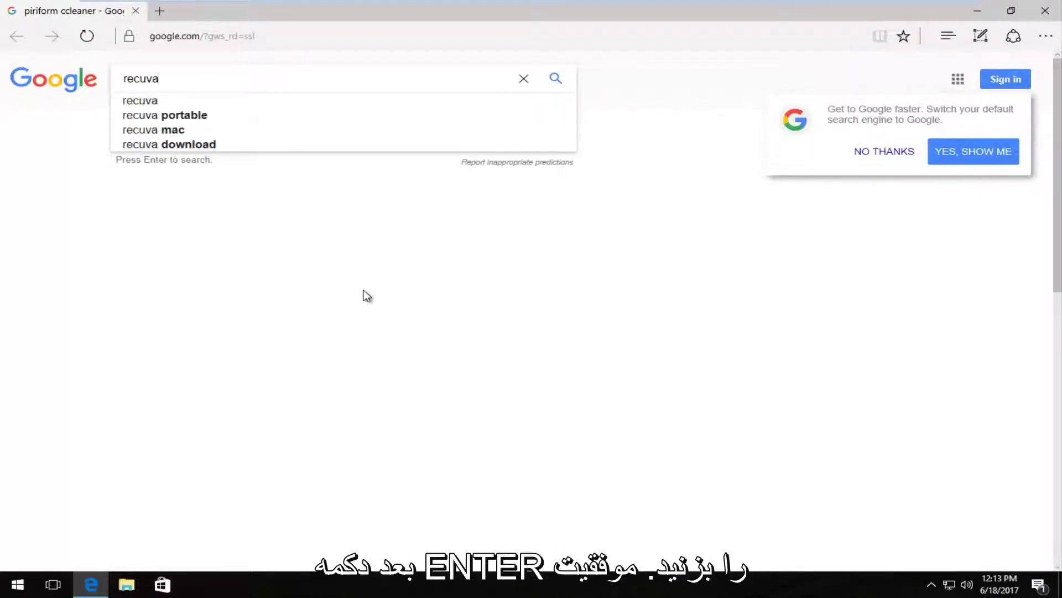
pyautogui.press('Return')
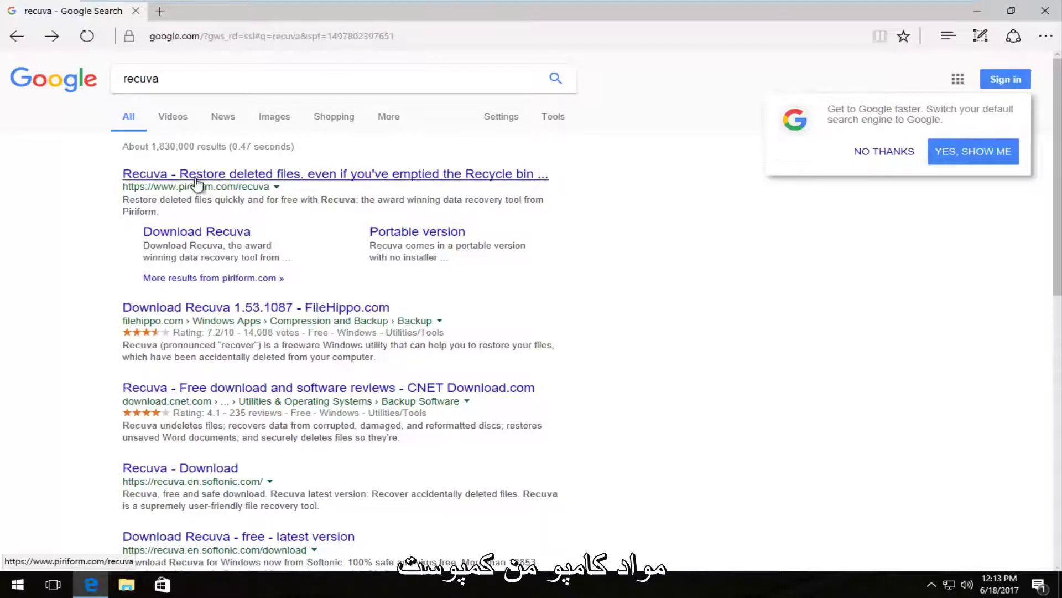
# Open the piriform.com Recuva result and go to the Recuva Free download page.
pyautogui.doubleClick(195, 186)
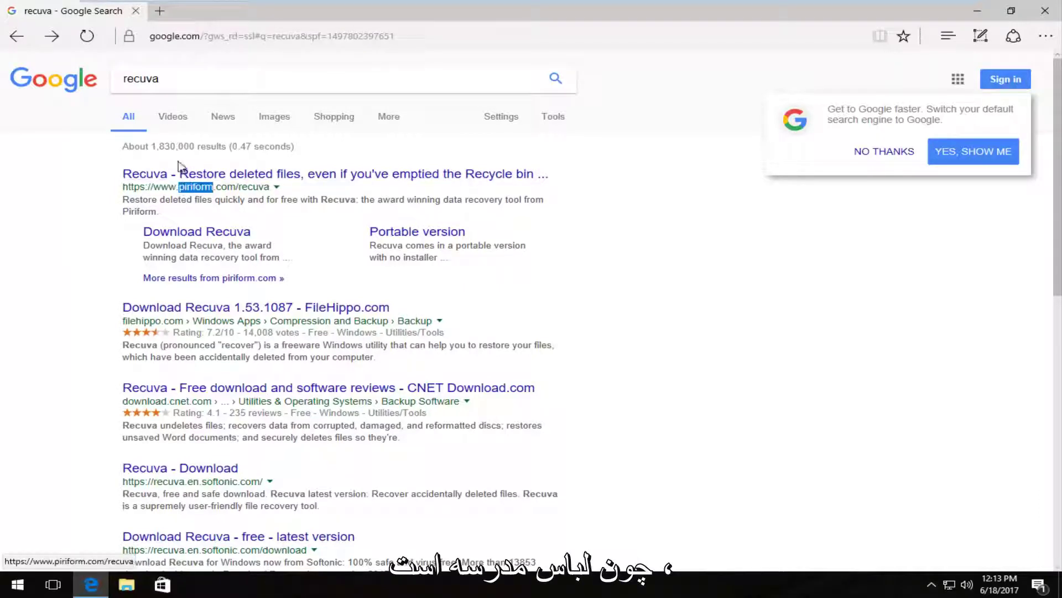
pyautogui.click(169, 175)
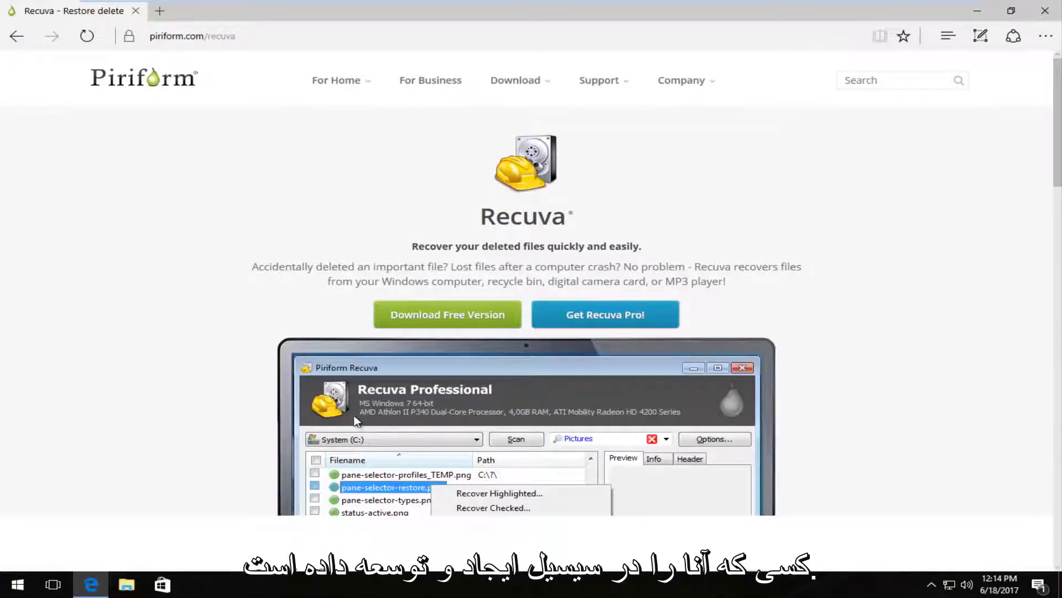
pyautogui.scroll(-3, 355, 421)
pyautogui.scroll(2, 355, 374)
pyautogui.scroll(1, 356, 373)
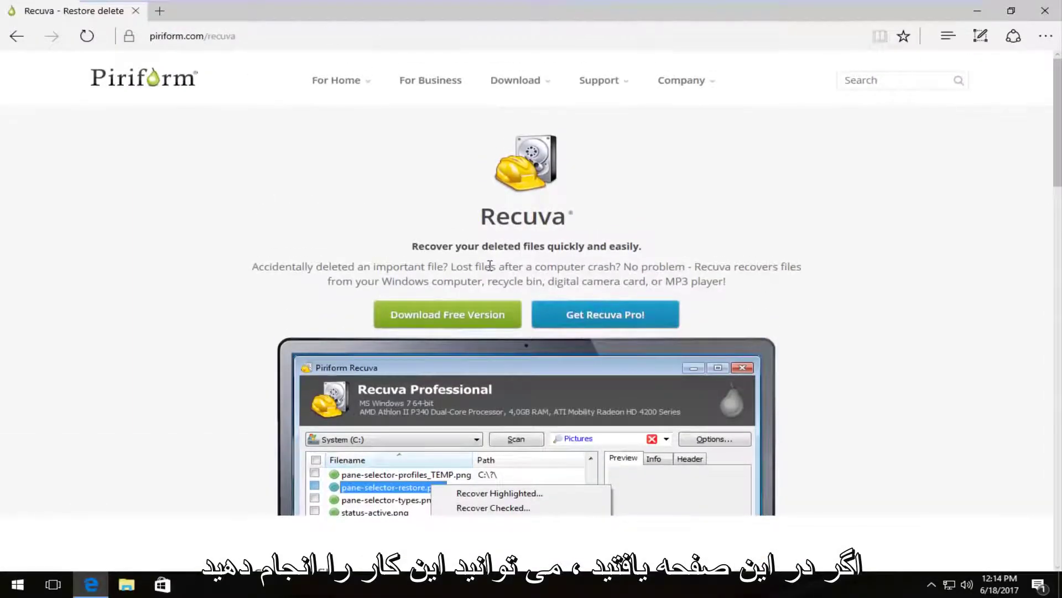
pyautogui.click(465, 317)
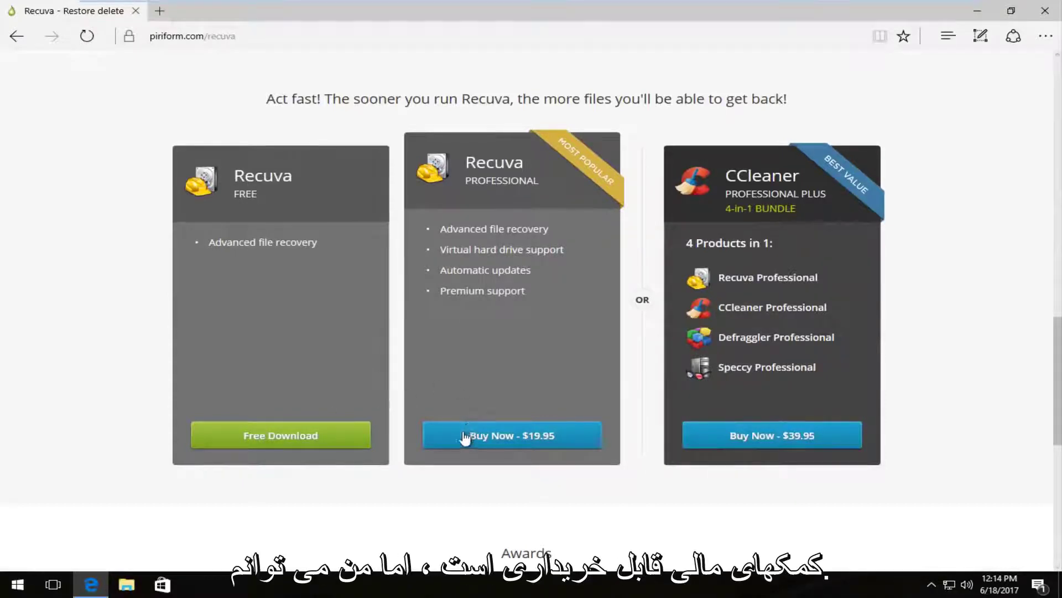
pyautogui.click(264, 439)
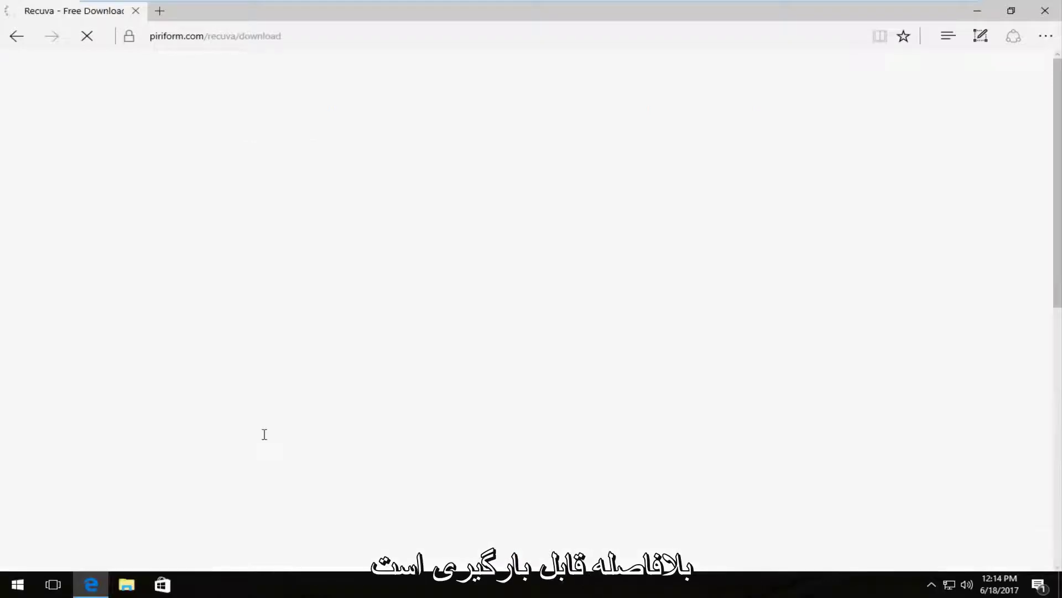
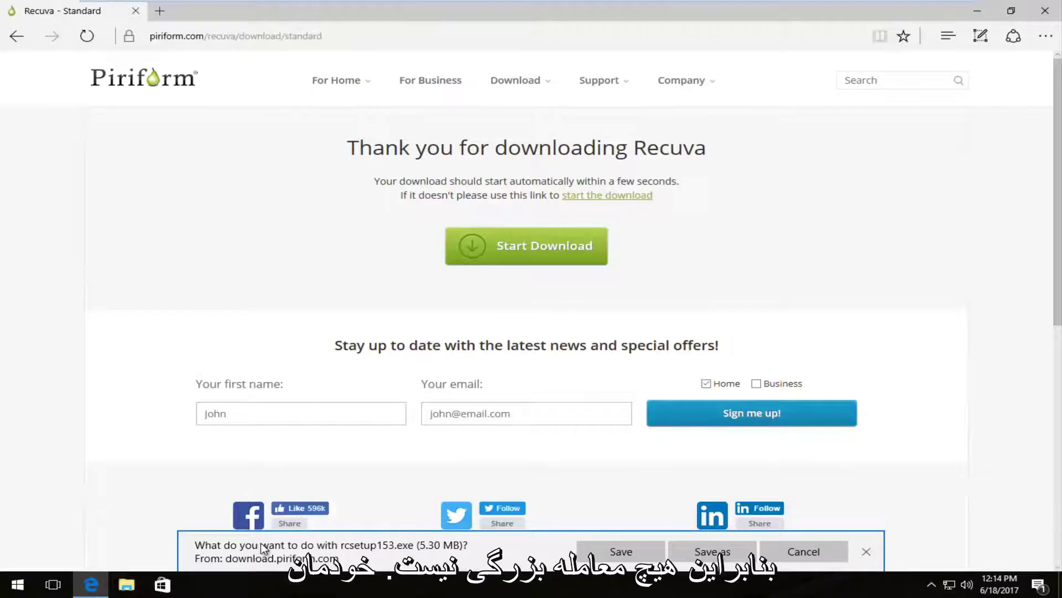
# Save the rcsetup153.exe Recuva installer in Edge and run it once downloaded.
pyautogui.click(622, 551)
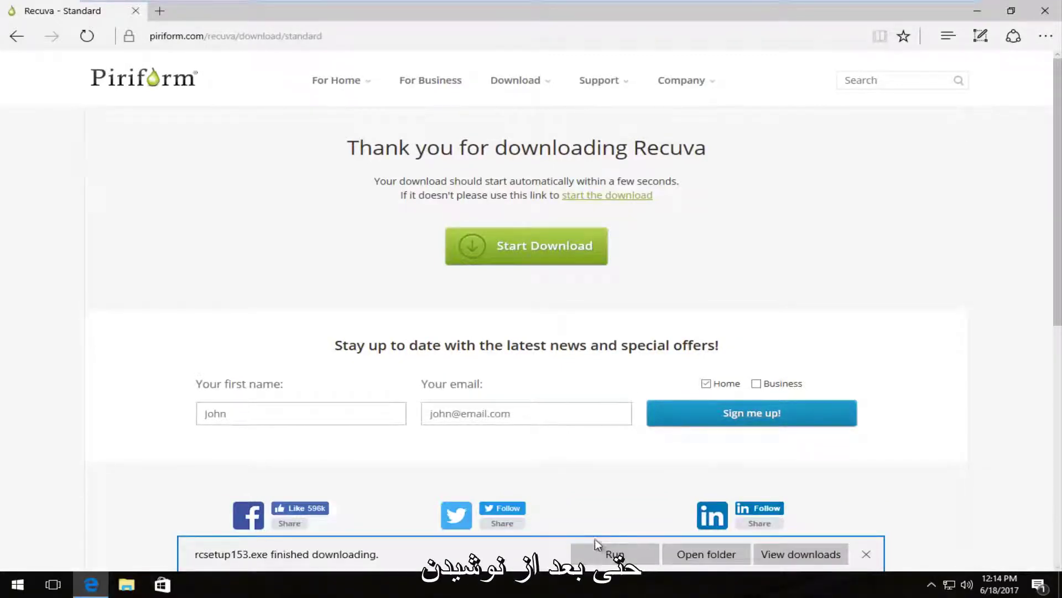
pyautogui.click(595, 553)
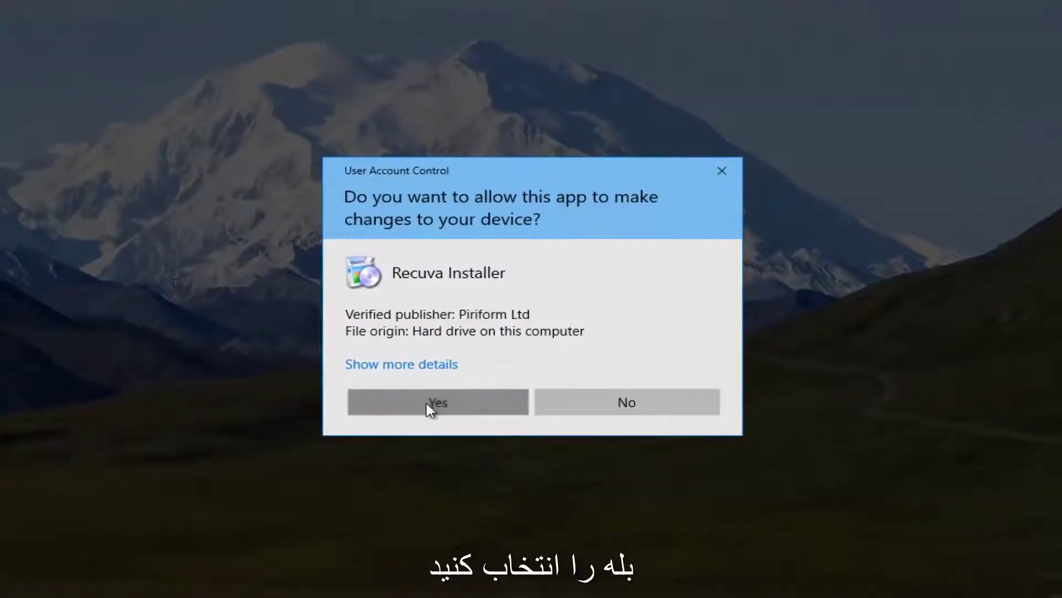
# Approve the UAC prompt, install Recuva v1.53 with default options, and untick View release notes.
pyautogui.click(432, 396)
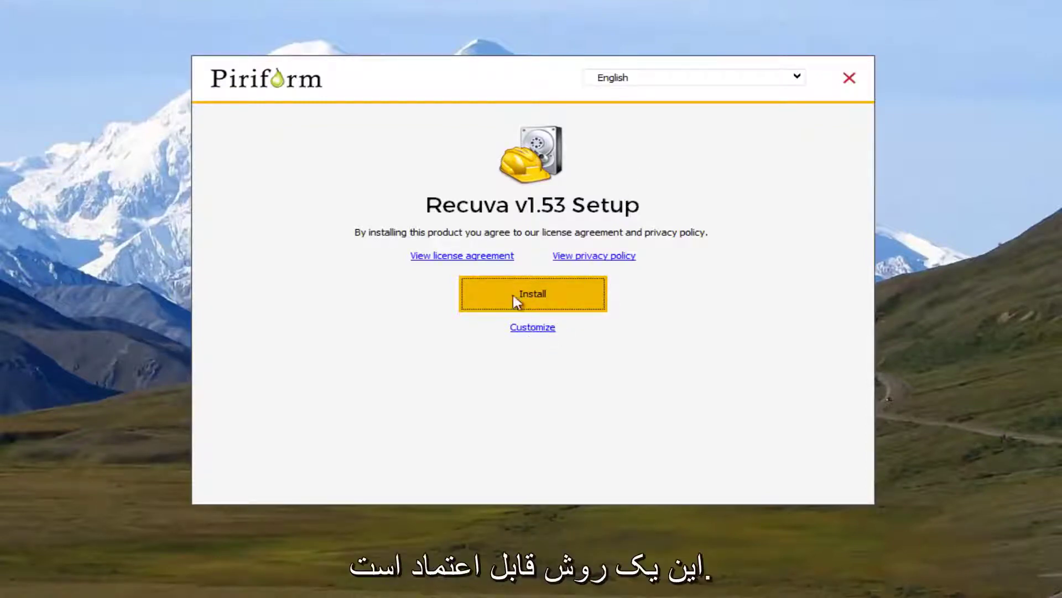
pyautogui.click(532, 329)
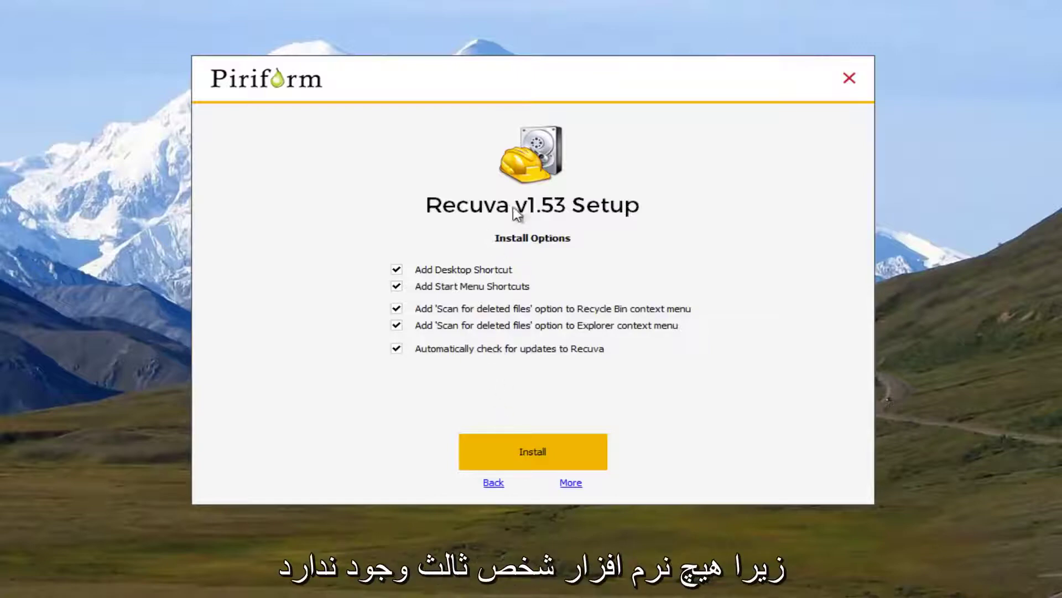
pyautogui.click(498, 448)
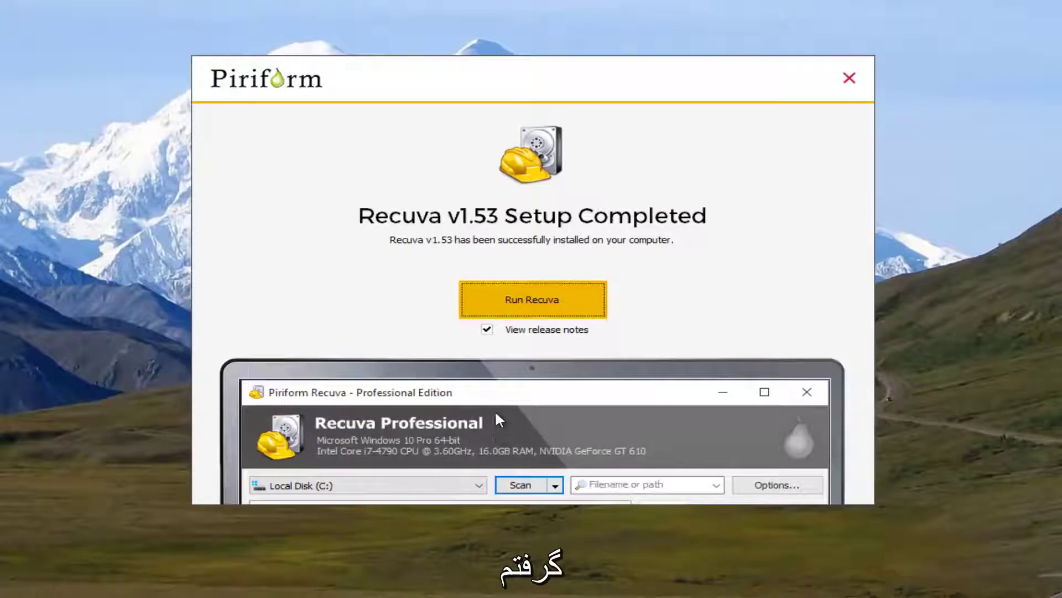
pyautogui.click(488, 329)
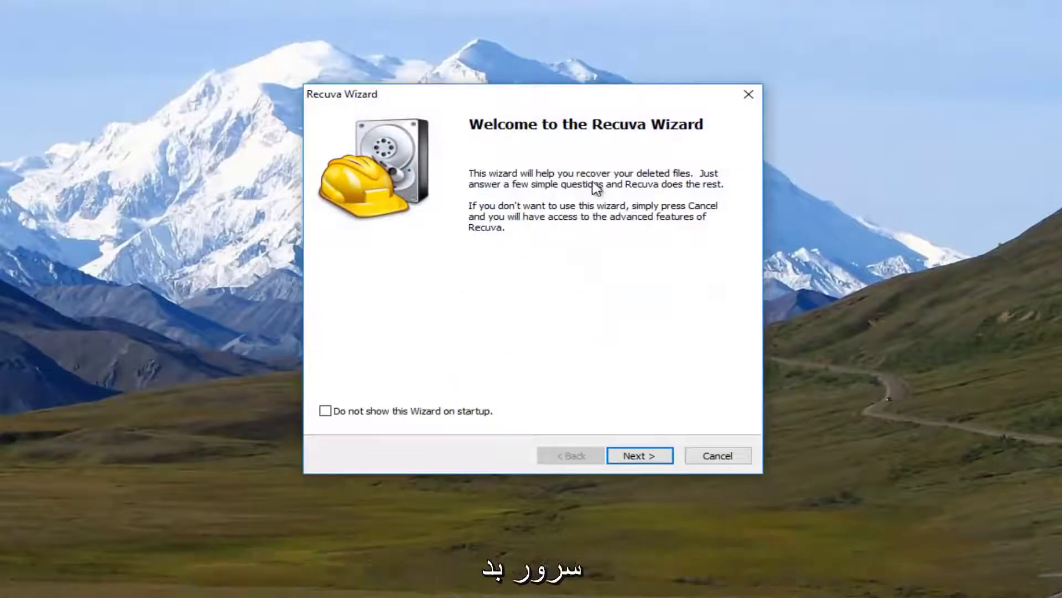
# Run the wizard scan for deleted Pictures, with the 'I'm not sure' location searching everywhere.
pyautogui.click(640, 455)
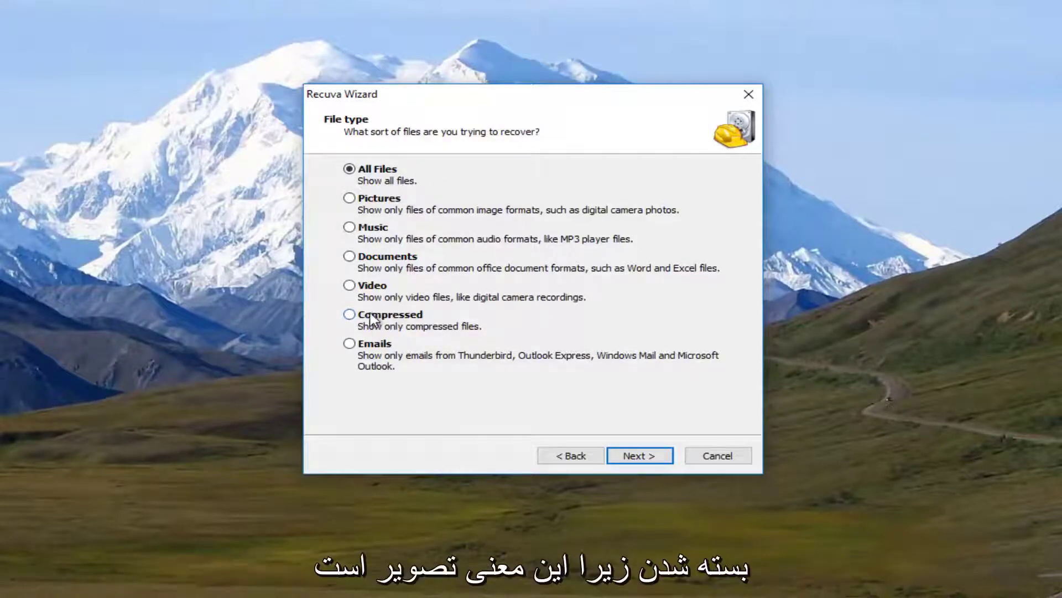
pyautogui.click(349, 197)
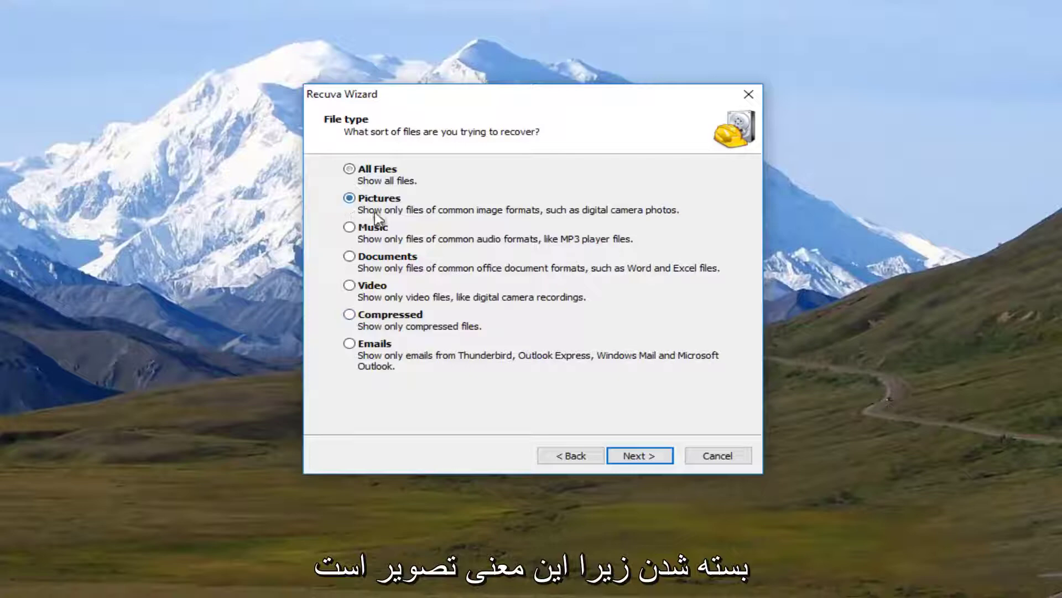
pyautogui.click(640, 457)
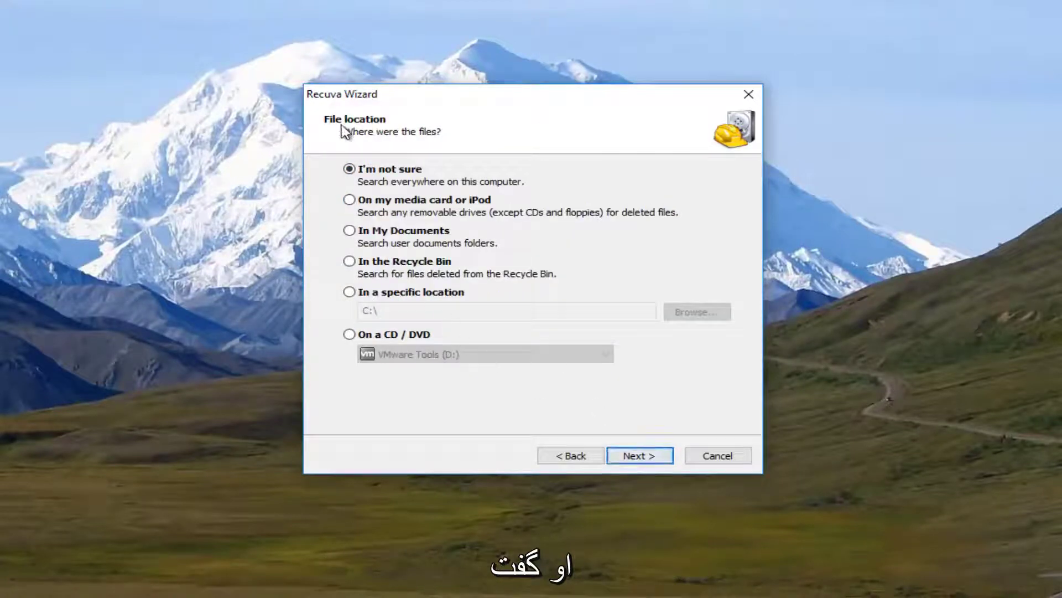
pyautogui.click(361, 262)
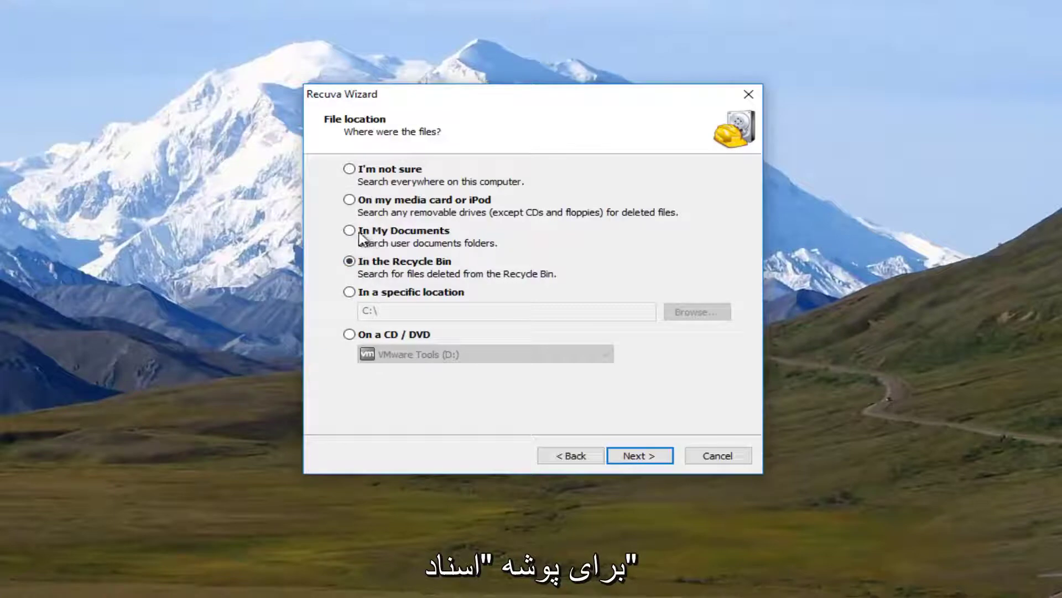
pyautogui.click(350, 168)
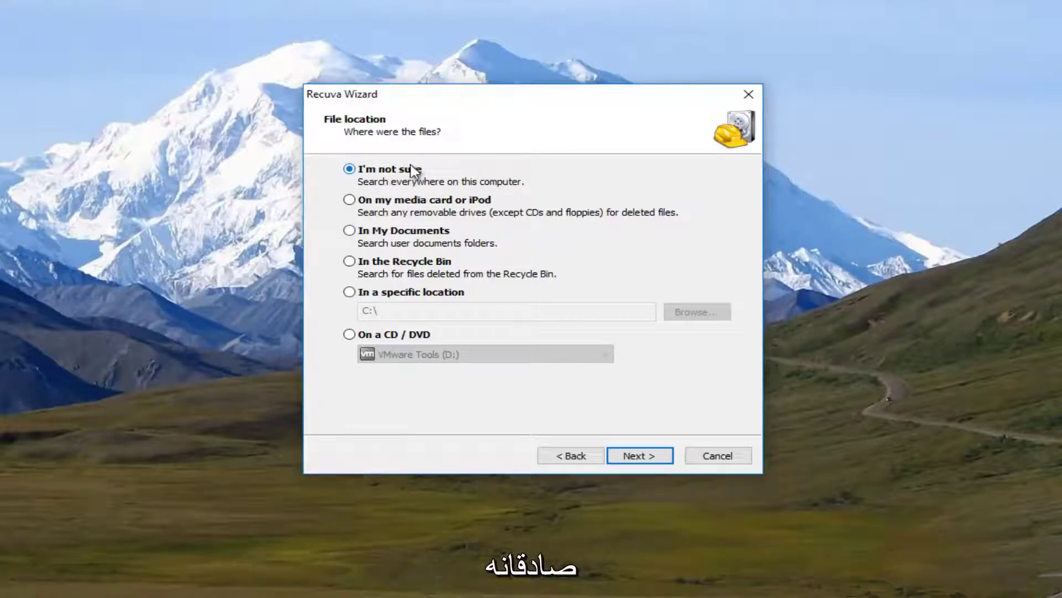
pyautogui.click(640, 456)
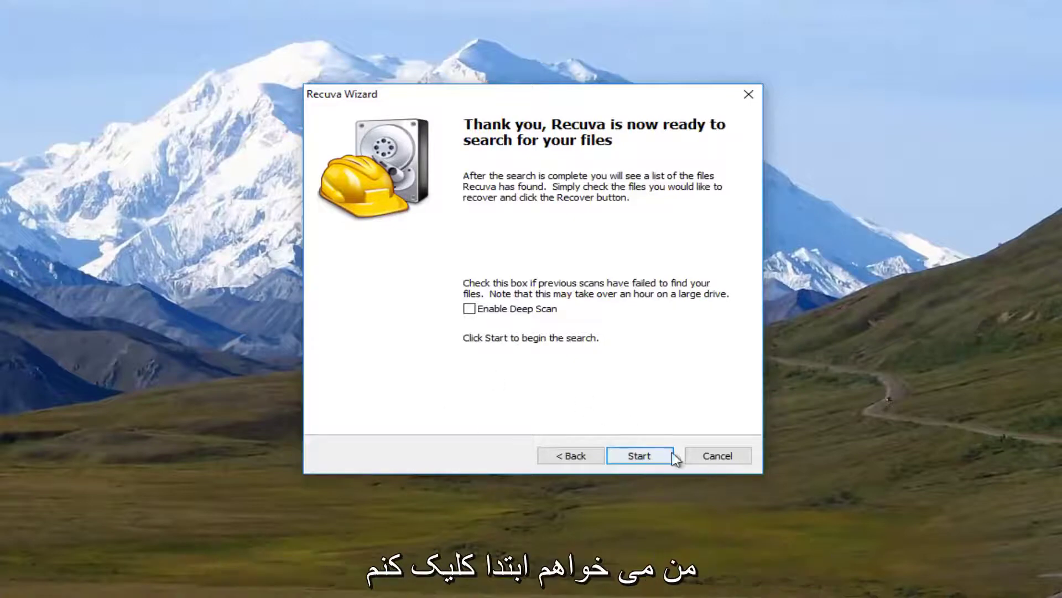
pyautogui.click(640, 455)
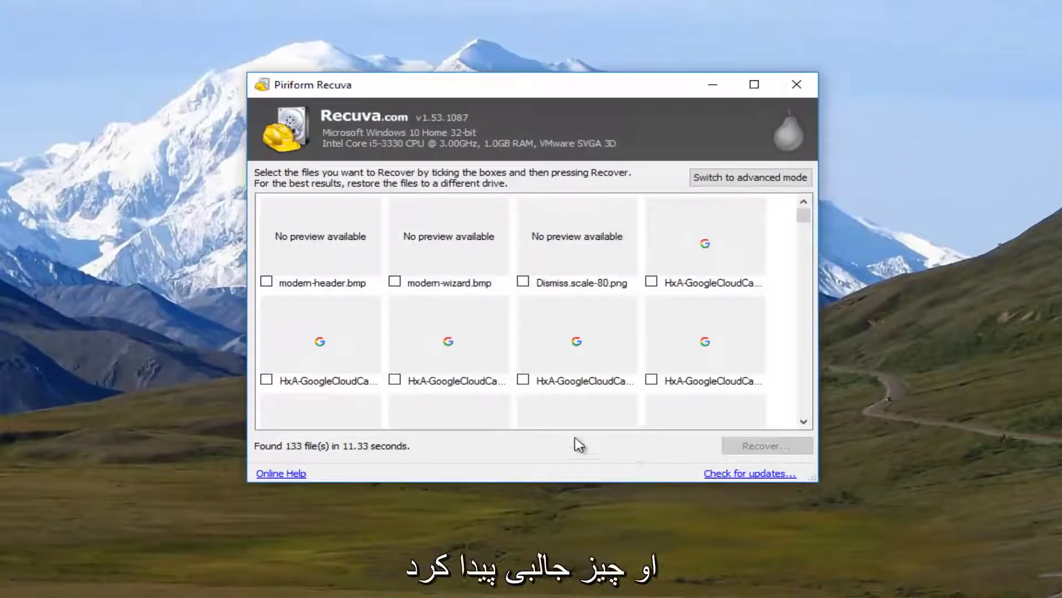
pyautogui.scroll(-2, 440, 370)
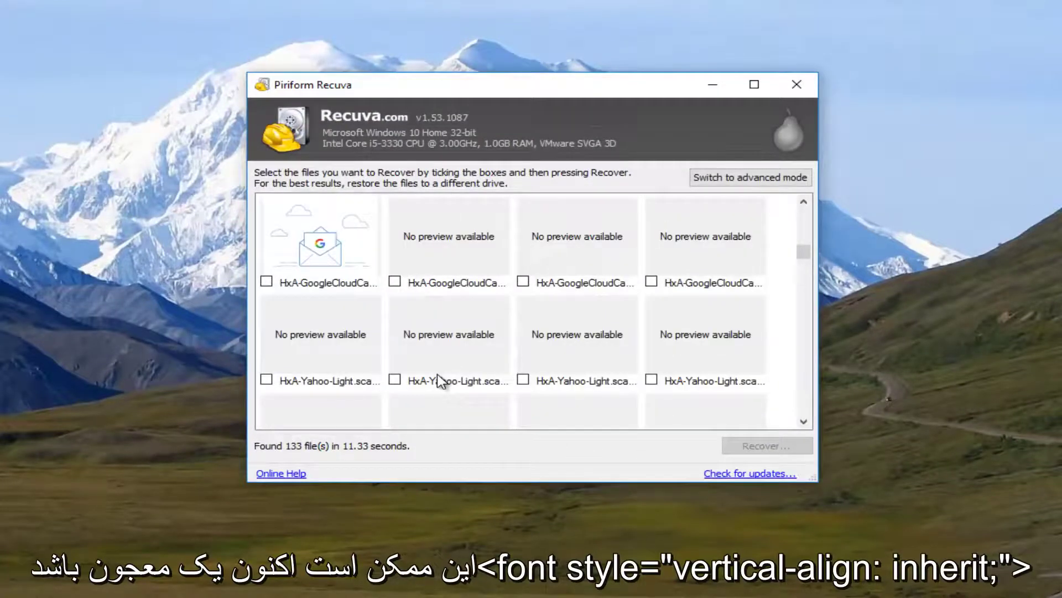
pyautogui.scroll(-2, 441, 380)
pyautogui.scroll(5, 441, 381)
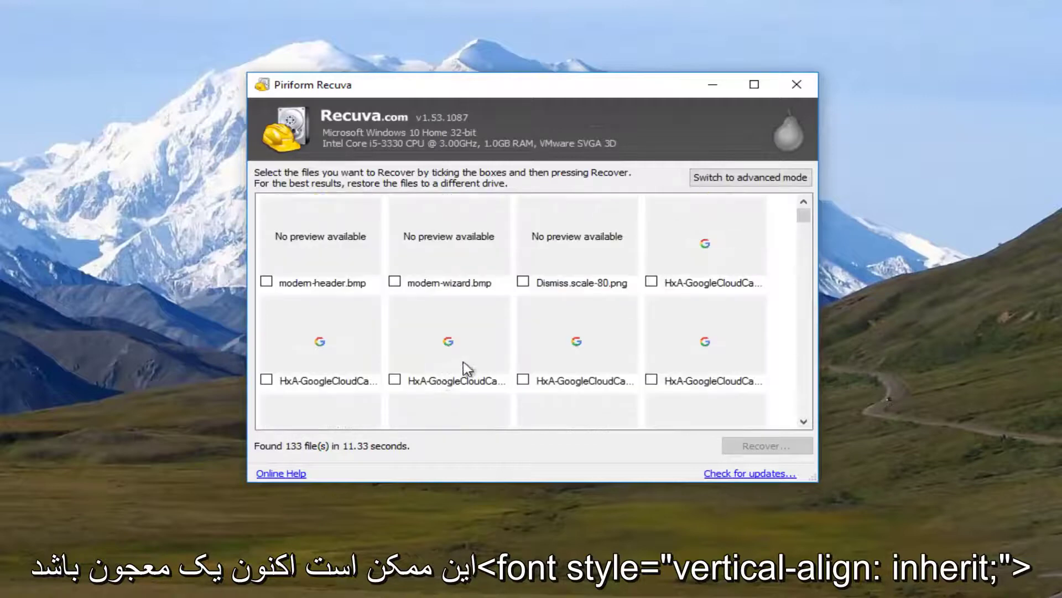
pyautogui.scroll(-3, 467, 368)
pyautogui.scroll(-3, 467, 368)
pyautogui.scroll(3, 457, 369)
pyautogui.scroll(-1, 454, 371)
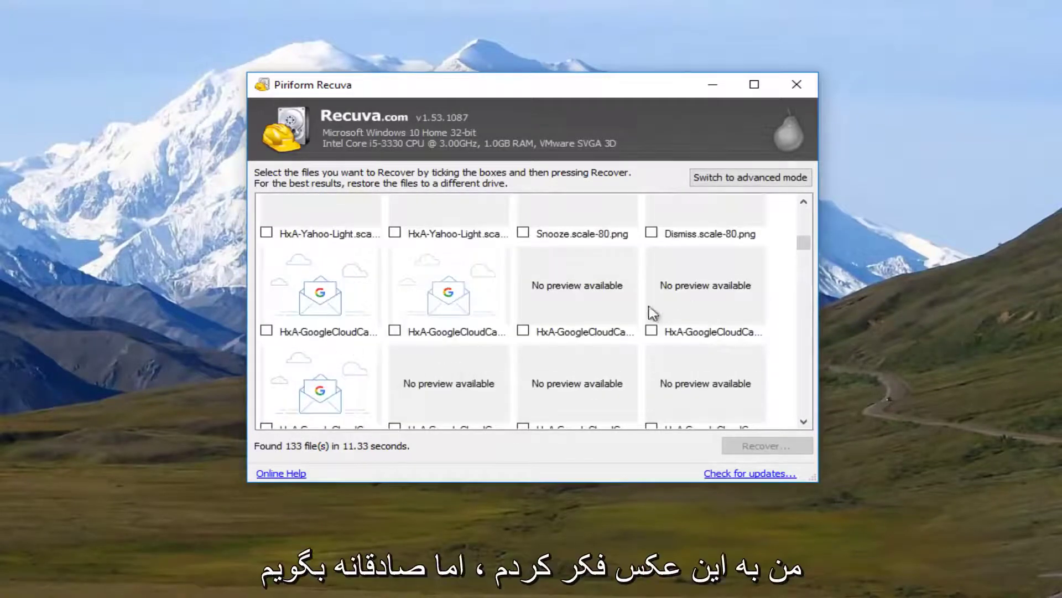
pyautogui.scroll(-5, 524, 302)
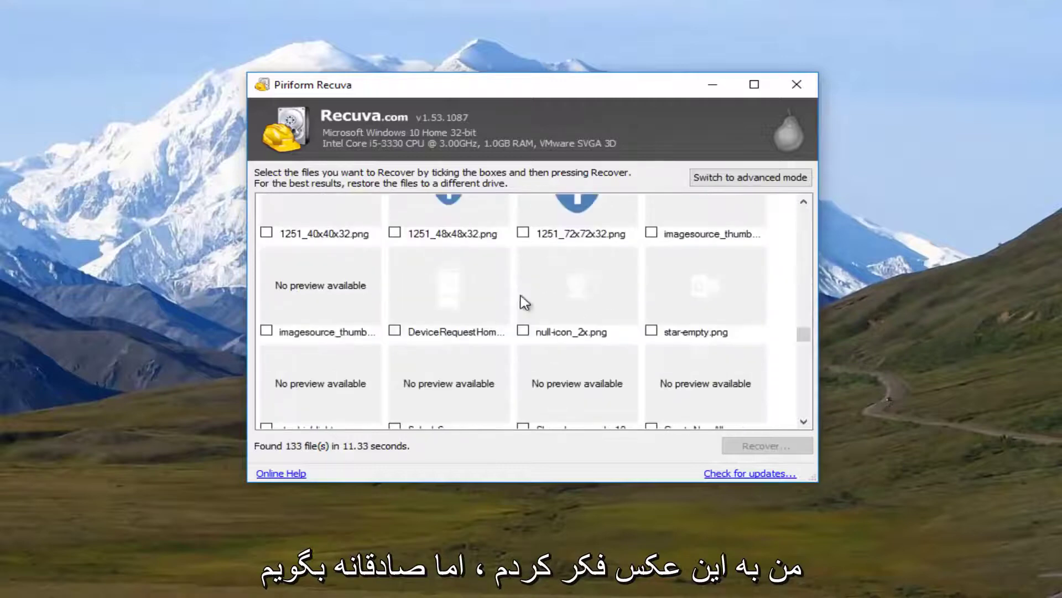
# Switch the results to the detailed list view and widen the window for full file names.
pyautogui.click(749, 177)
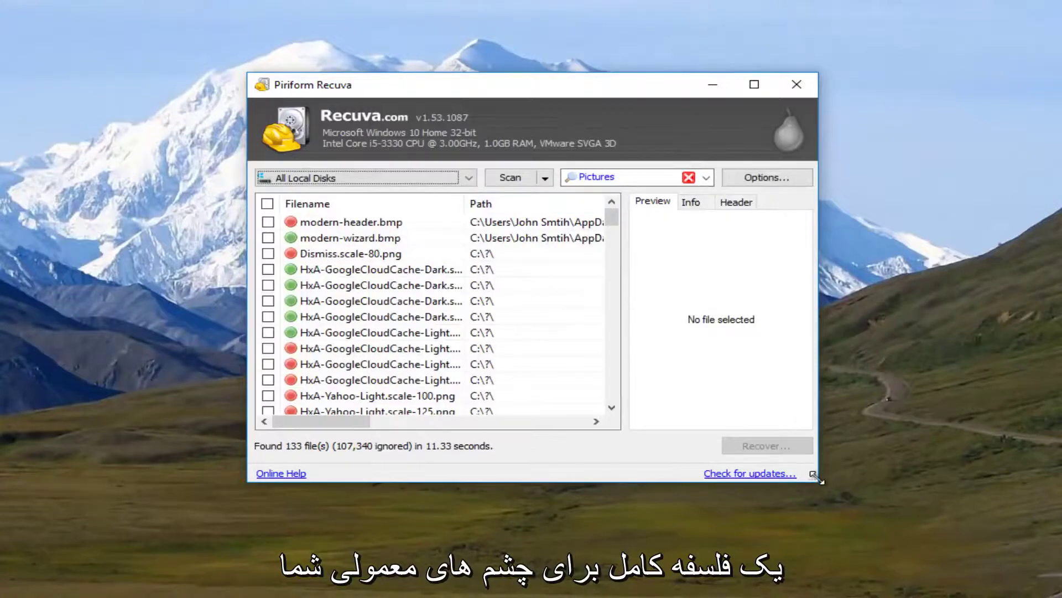
pyautogui.moveTo(820, 479); pyautogui.dragTo(933, 524)
pyautogui.moveTo(371, 189); pyautogui.dragTo(465, 191)
pyautogui.scroll(-2, 328, 318)
pyautogui.scroll(-2, 329, 317)
pyautogui.scroll(-2, 325, 292)
pyautogui.scroll(-1, 325, 292)
pyautogui.scroll(-2, 326, 292)
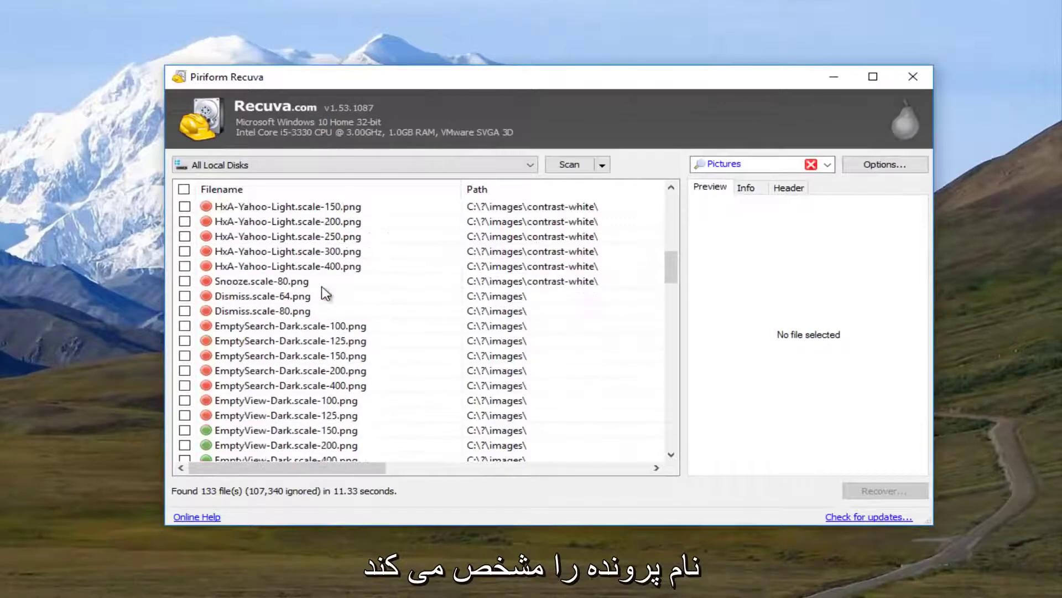
pyautogui.scroll(-3, 326, 293)
pyautogui.scroll(-3, 316, 295)
pyautogui.scroll(-3, 314, 294)
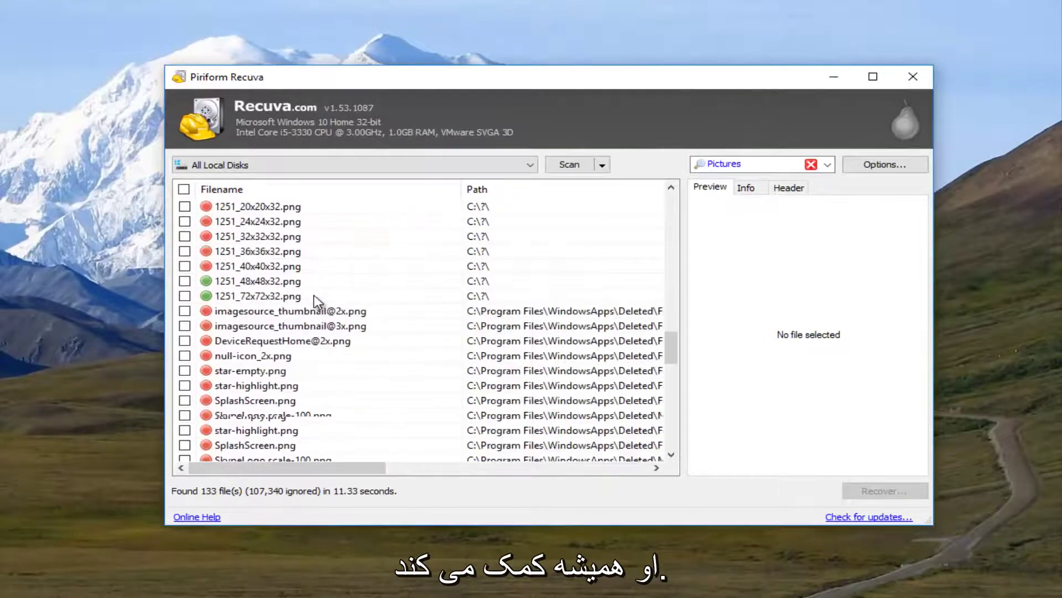
pyautogui.scroll(-4, 314, 294)
pyautogui.scroll(1, 314, 294)
pyautogui.scroll(2, 318, 297)
pyautogui.scroll(-1, 318, 296)
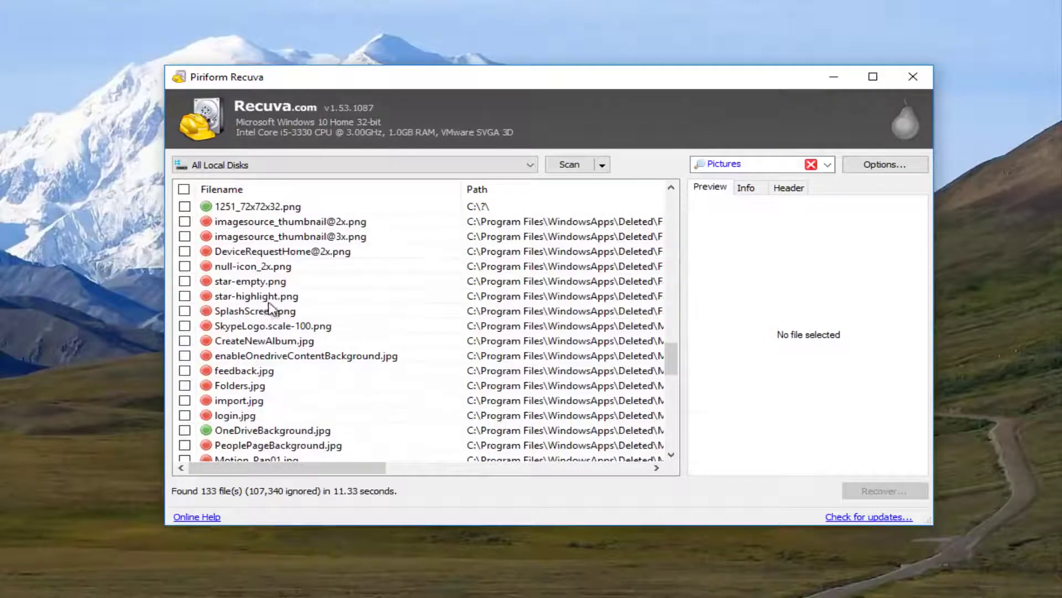
# Preview green-status pictures like star-highlight.png and Dismiss.scale-80.png, then select HxA-Yahoo-Light.scale-200.png.
pyautogui.click(264, 298)
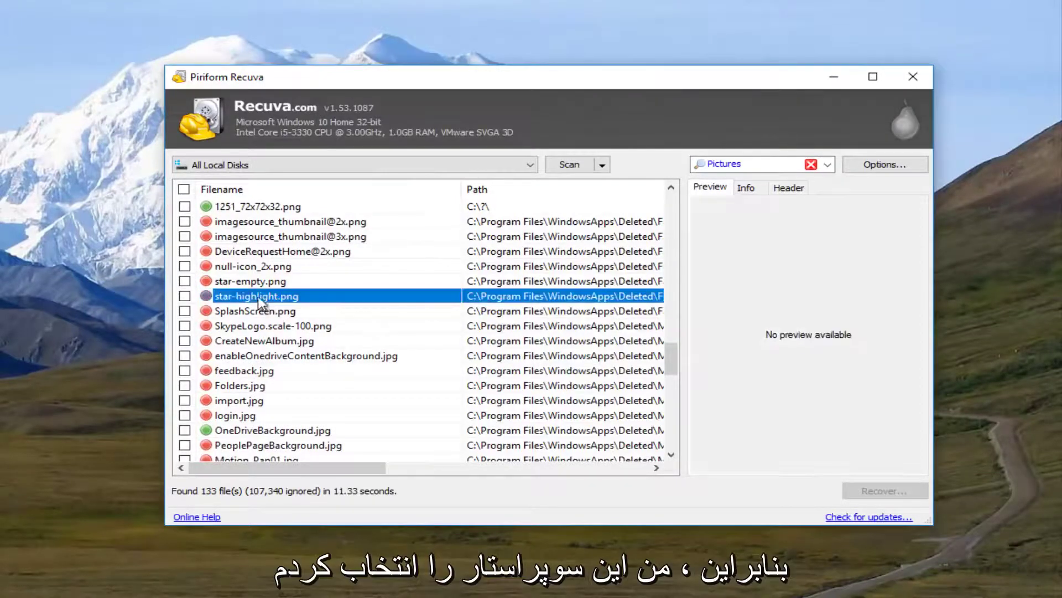
pyautogui.scroll(-3, 269, 303)
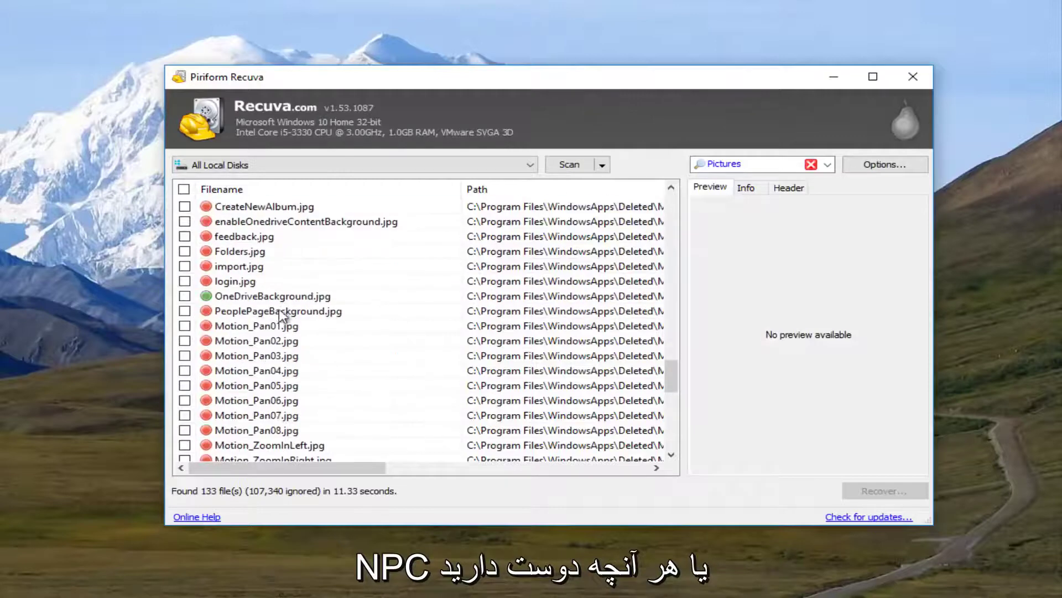
pyautogui.scroll(5, 267, 324)
pyautogui.scroll(3, 308, 345)
pyautogui.scroll(2, 316, 349)
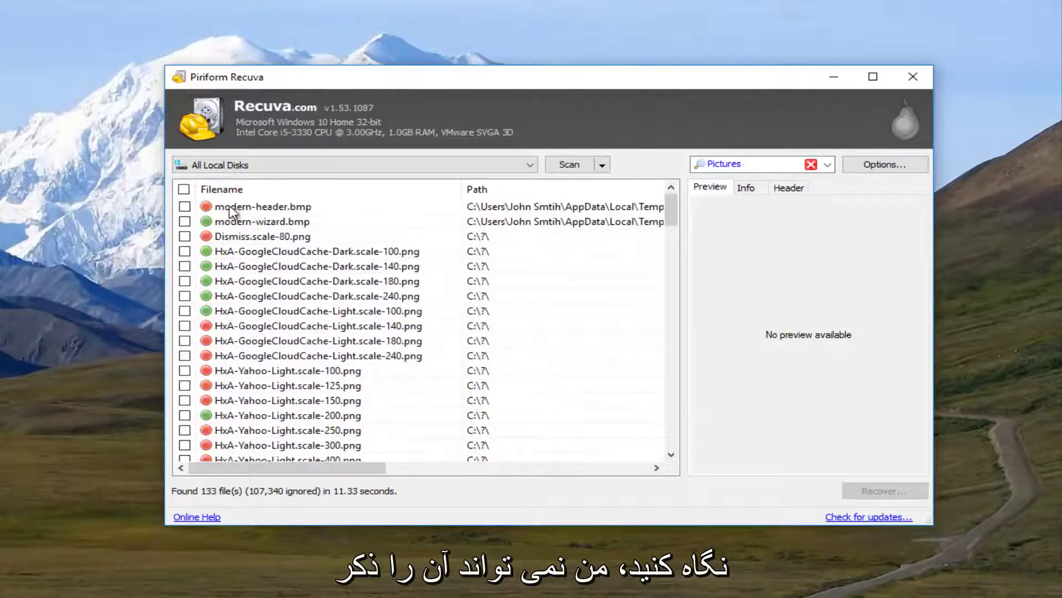
pyautogui.click(245, 297)
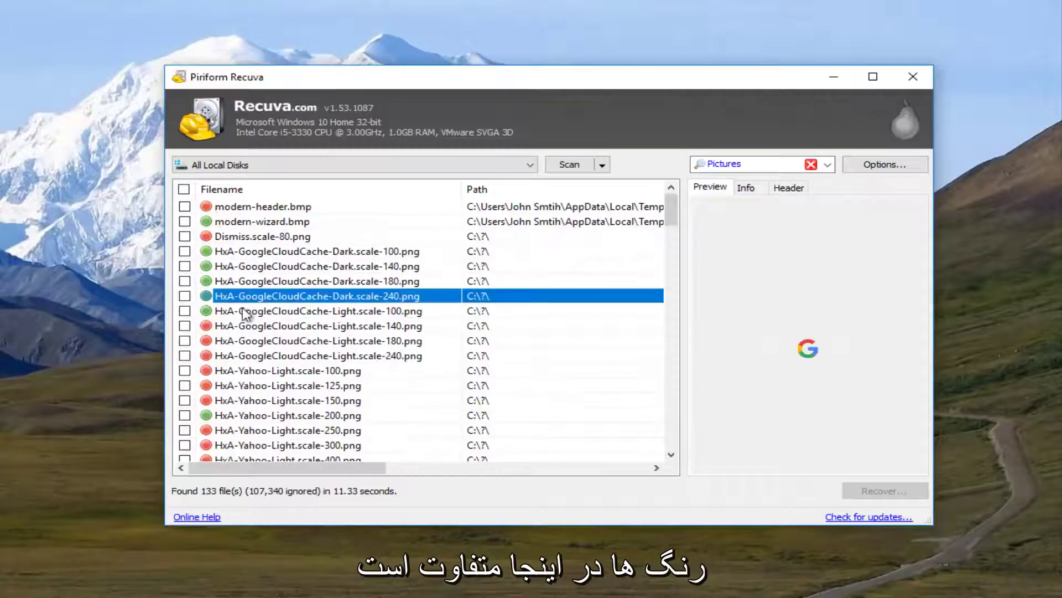
pyautogui.click(225, 267)
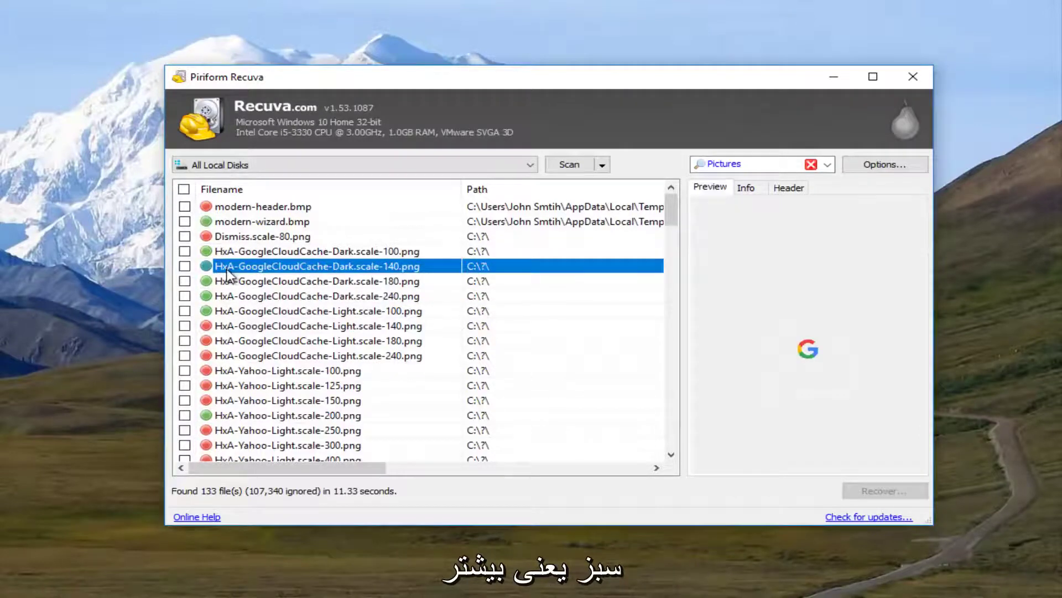
pyautogui.click(240, 251)
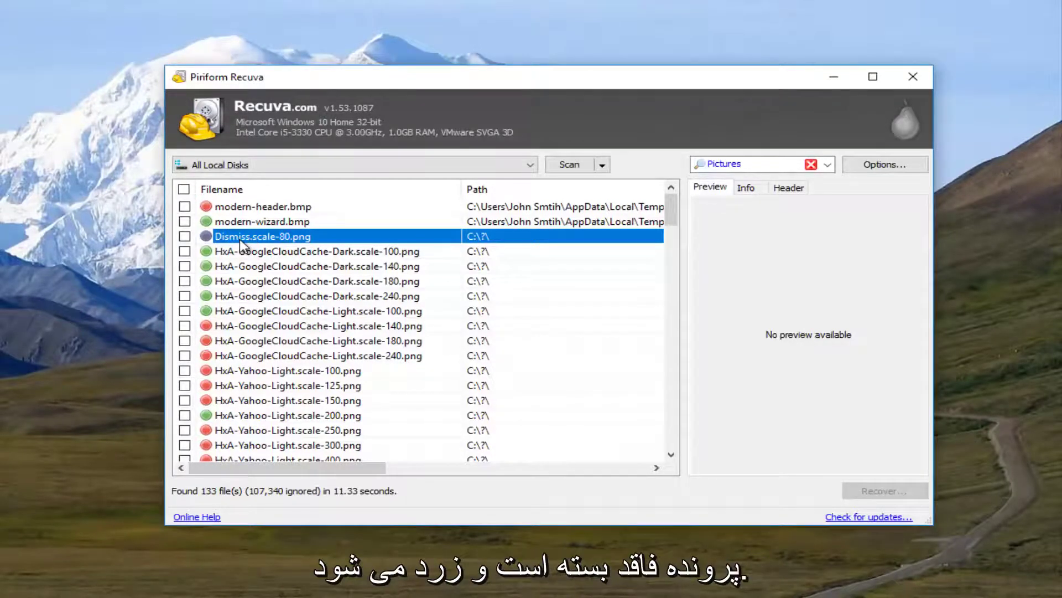
pyautogui.scroll(-5, 456, 349)
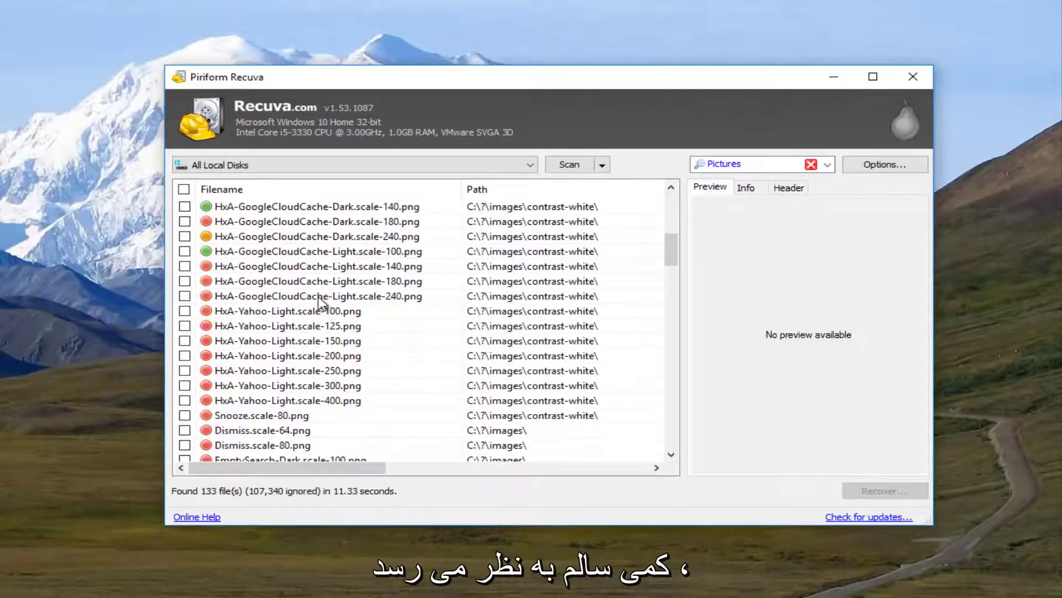
pyautogui.scroll(2, 320, 301)
pyautogui.click(258, 326)
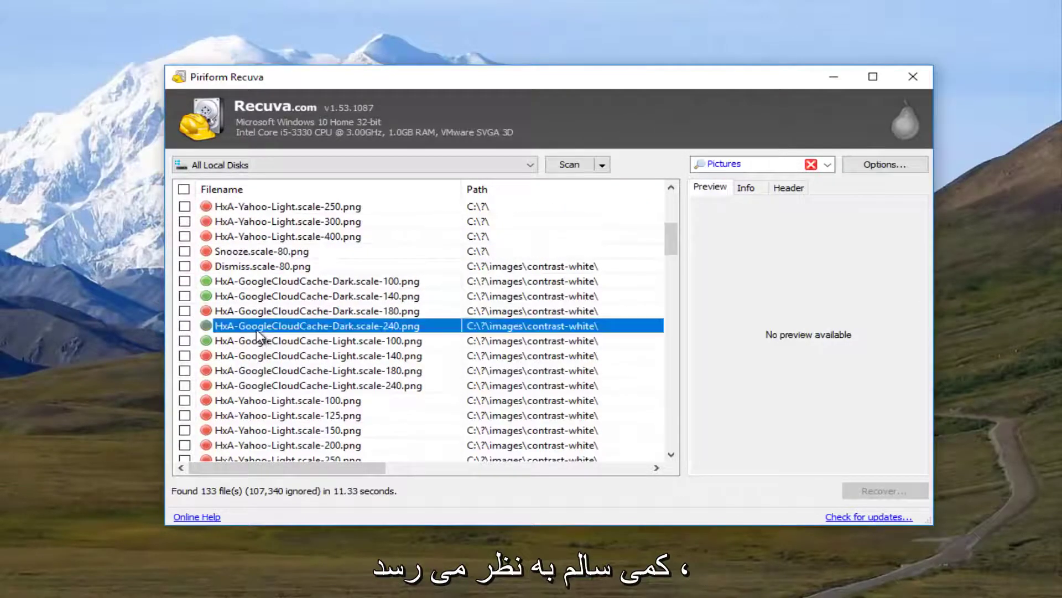
pyautogui.click(234, 297)
pyautogui.scroll(2, 242, 303)
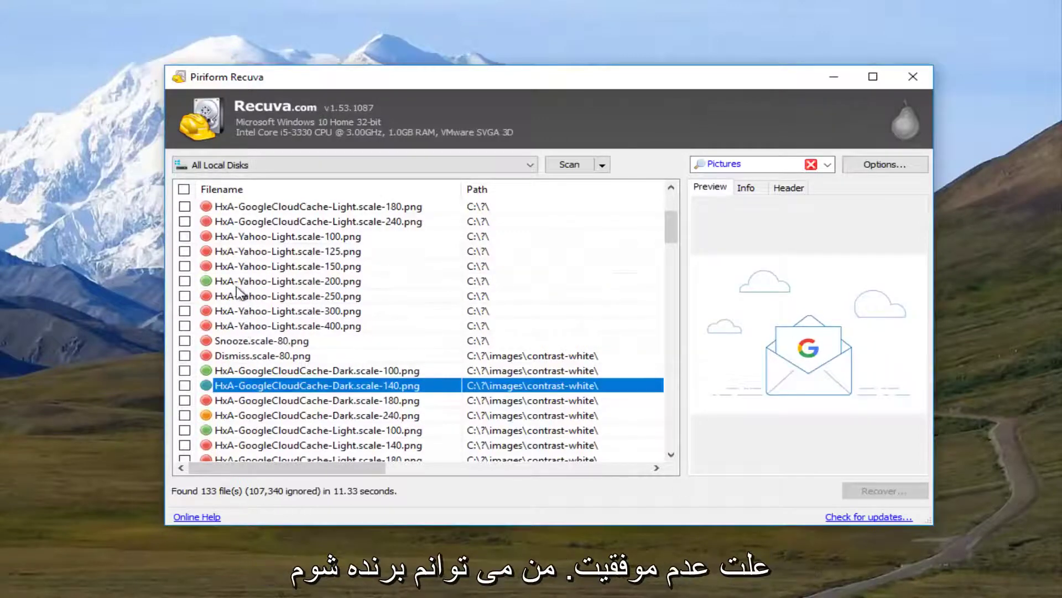
pyautogui.click(254, 295)
# Tick HxA-Yahoo-Light.scale-200.png in the results and start recovering it.
pyautogui.rightClick(255, 284)
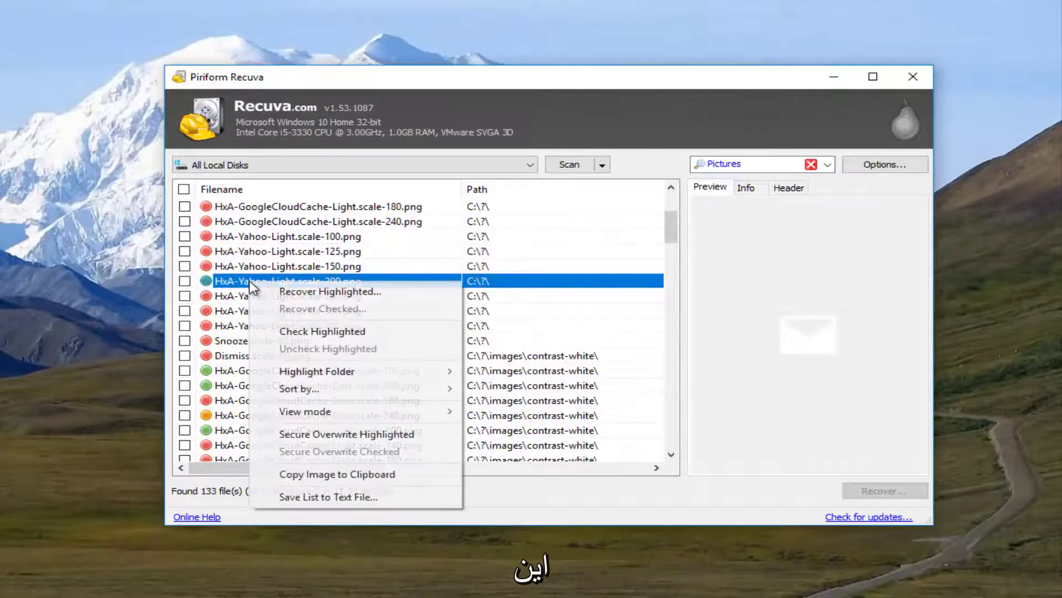
pyautogui.click(239, 283)
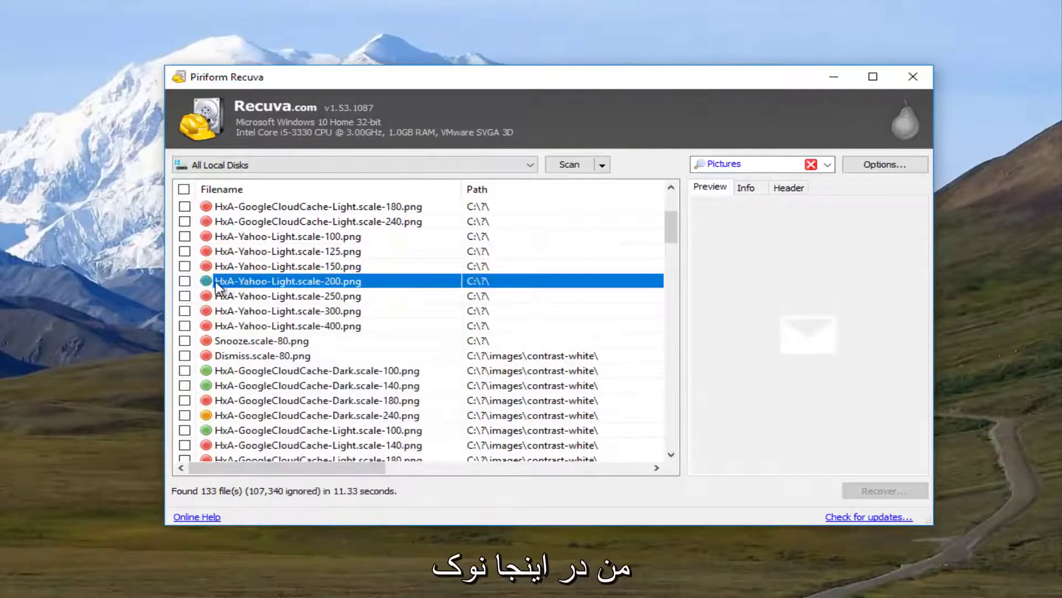
pyautogui.click(186, 282)
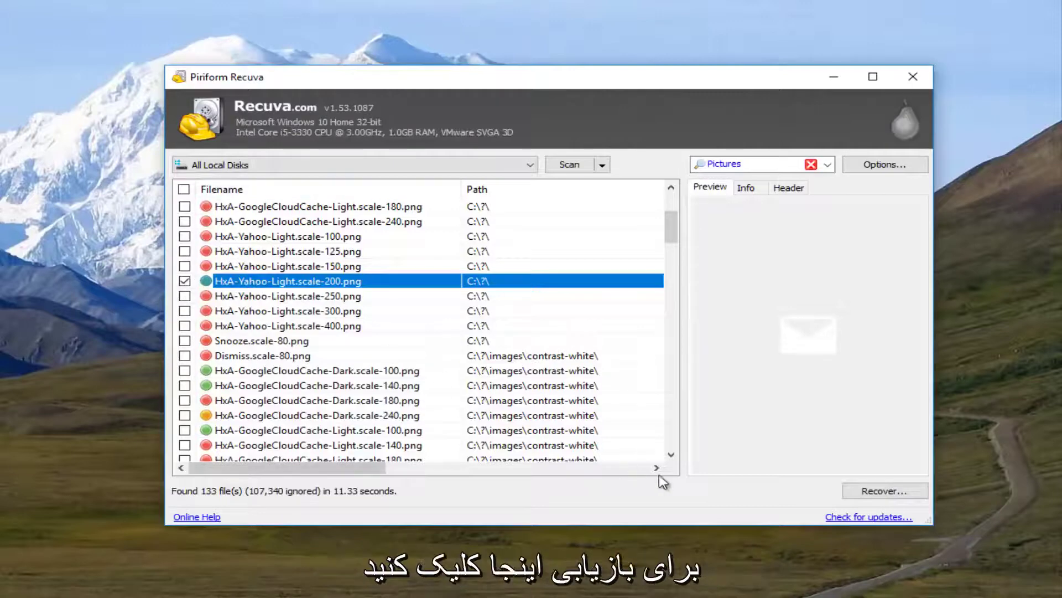
pyautogui.click(879, 491)
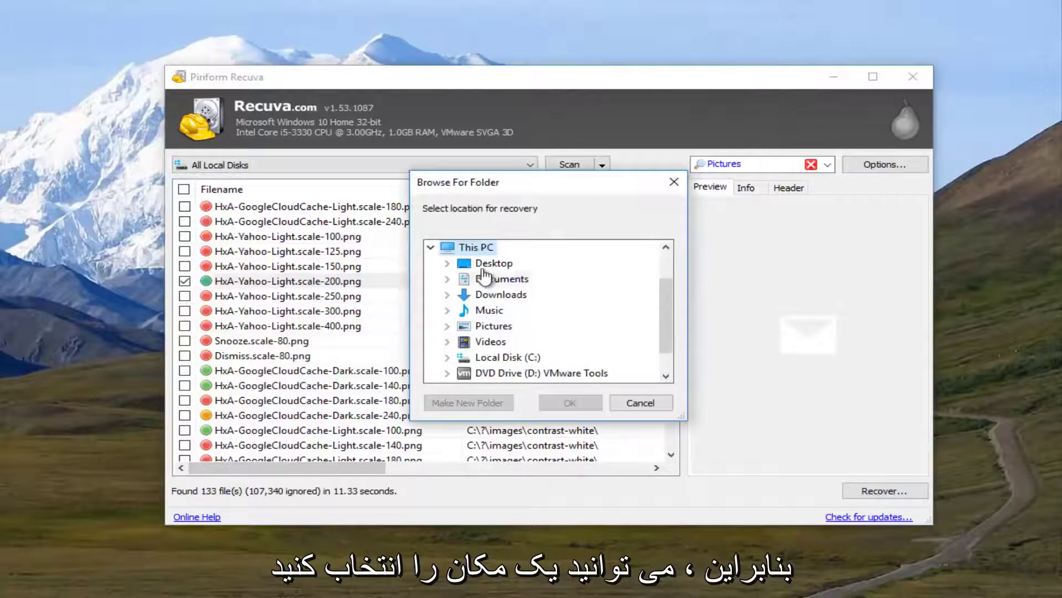
# Recover the picture to the Desktop, accepting the same-drive warning and dismissing the summary.
pyautogui.click(494, 262)
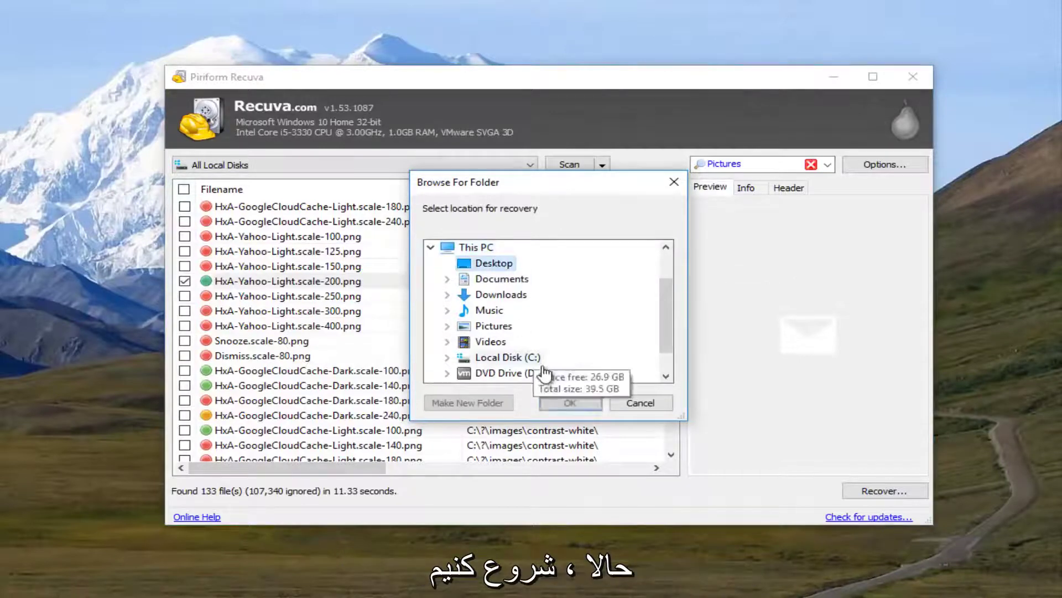
pyautogui.click(558, 403)
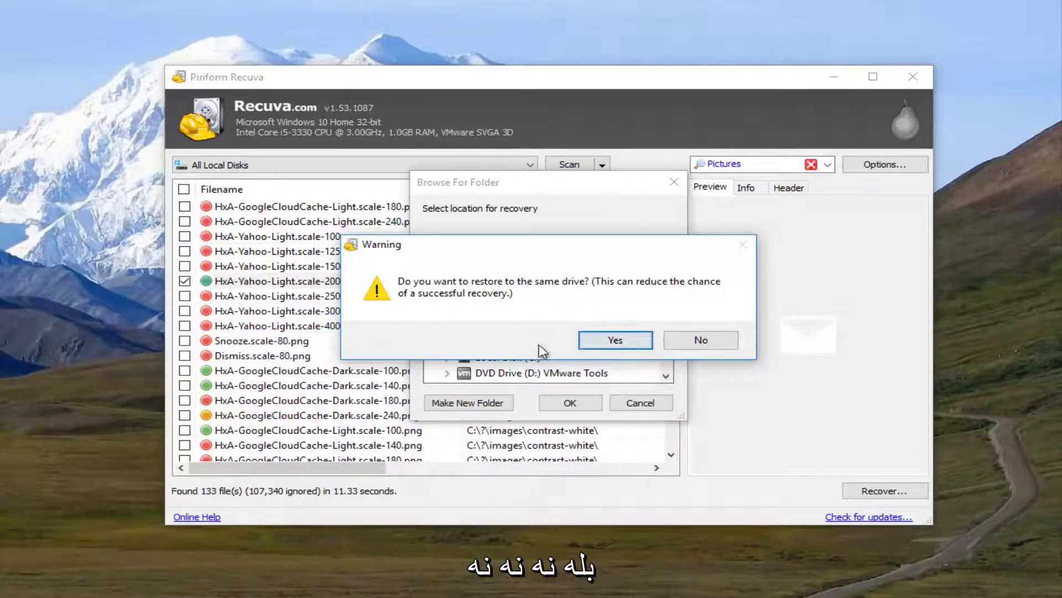
pyautogui.click(614, 340)
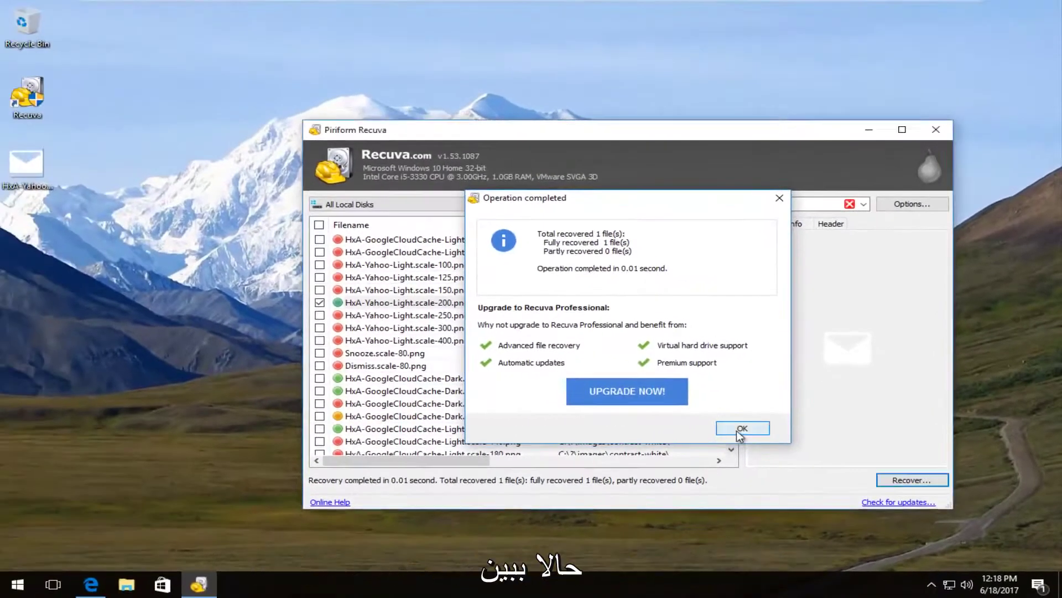
pyautogui.click(742, 433)
# Open the recovered HxA-Yahoo-Light.scale-200.png from the desktop in Photos.
pyautogui.click(936, 130)
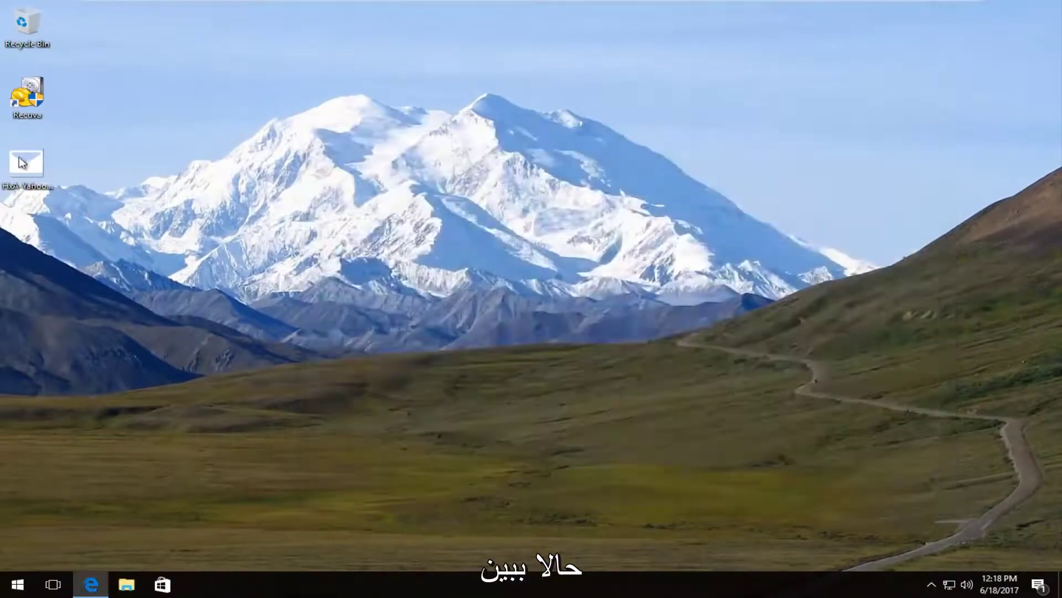
pyautogui.doubleClick(22, 157)
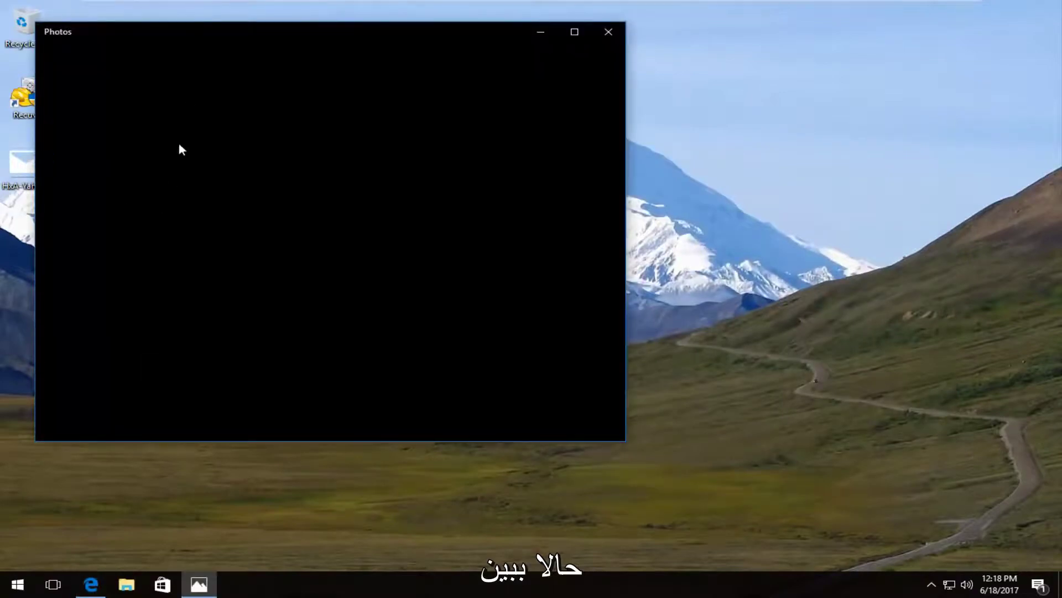
pyautogui.moveTo(199, 40); pyautogui.dragTo(413, 52)
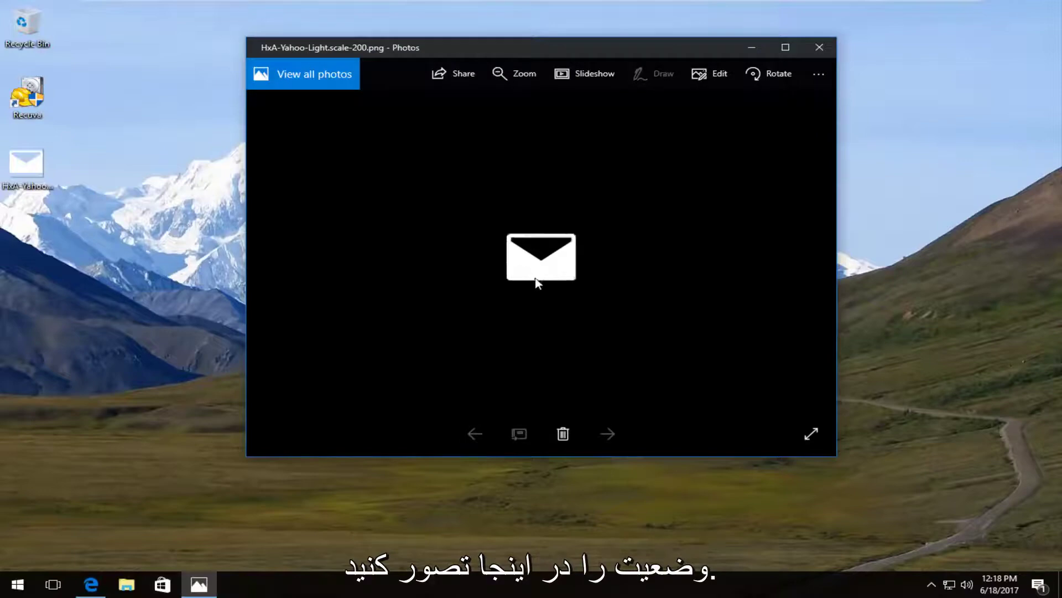
pyautogui.scroll(3, 535, 274)
pyautogui.scroll(-3, 540, 275)
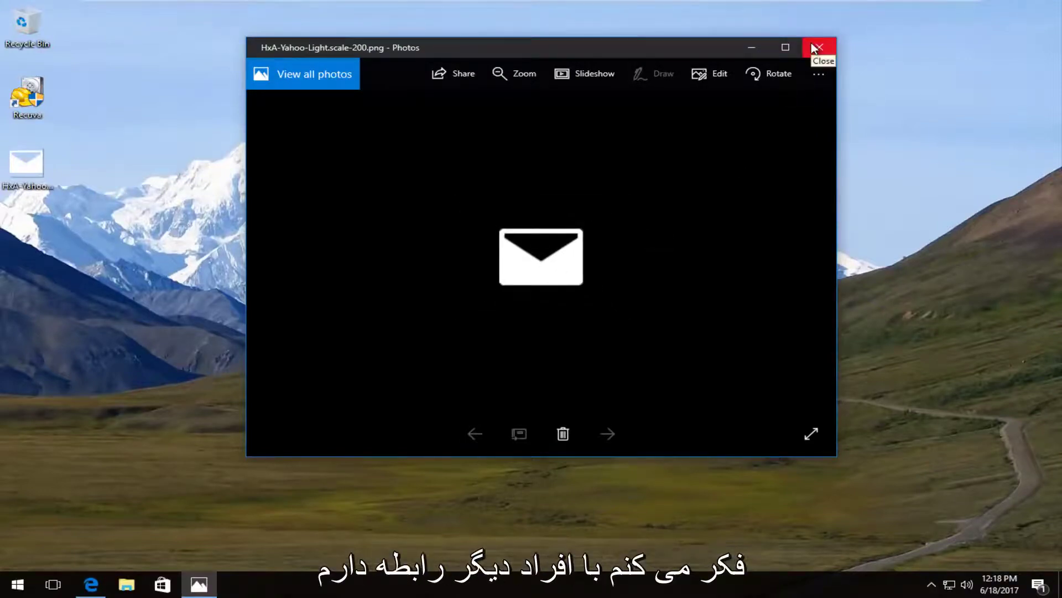
# Close Photos and delete the recovered picture from the desktop.
pyautogui.click(817, 48)
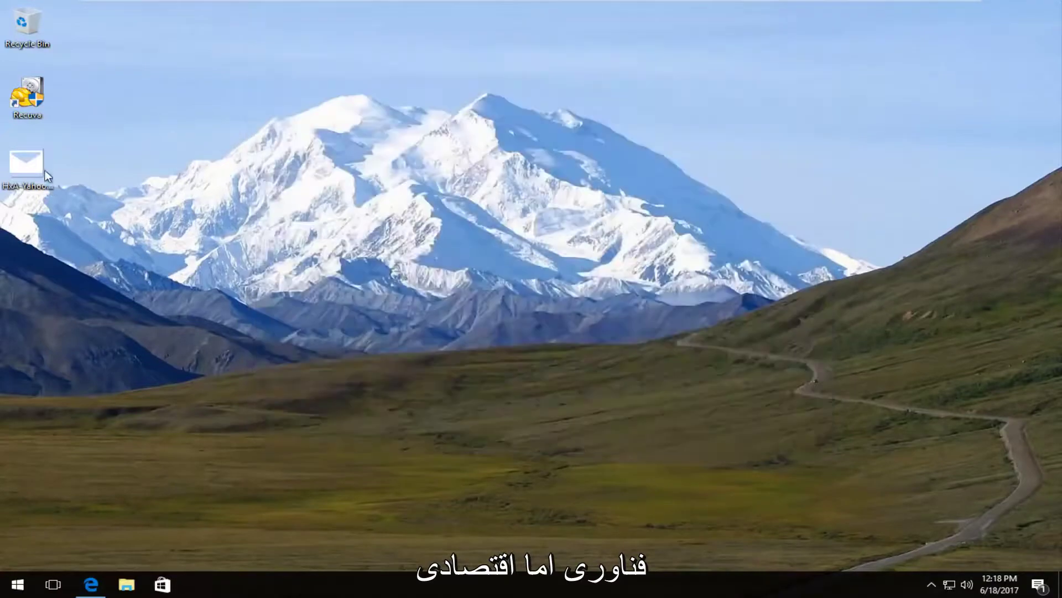
pyautogui.click(17, 163)
pyautogui.press('Delete')
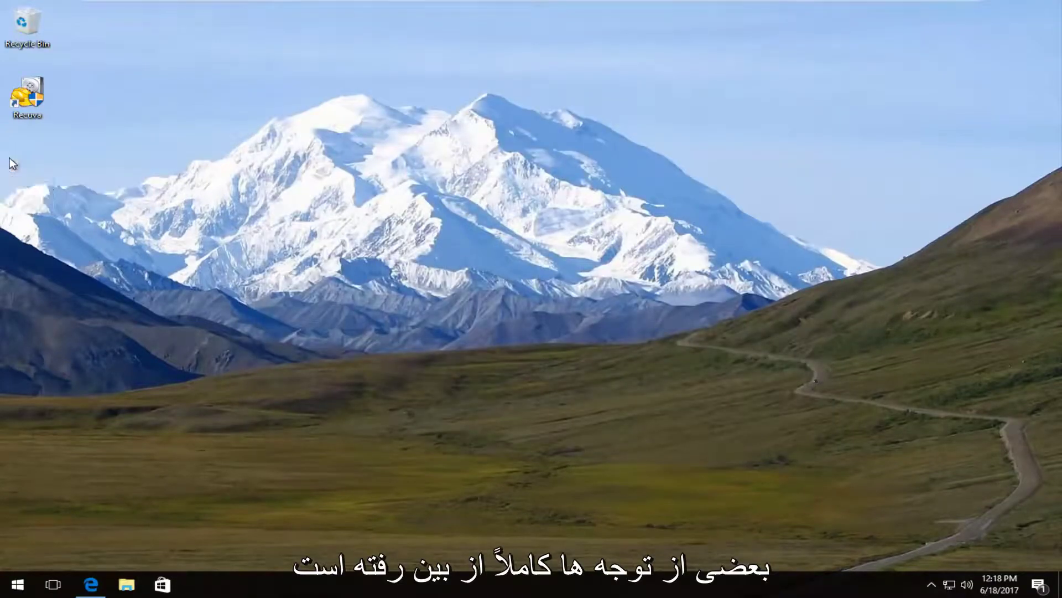
# Relaunch Recuva and start a deep scan for all file types in all locations.
pyautogui.doubleClick(27, 95)
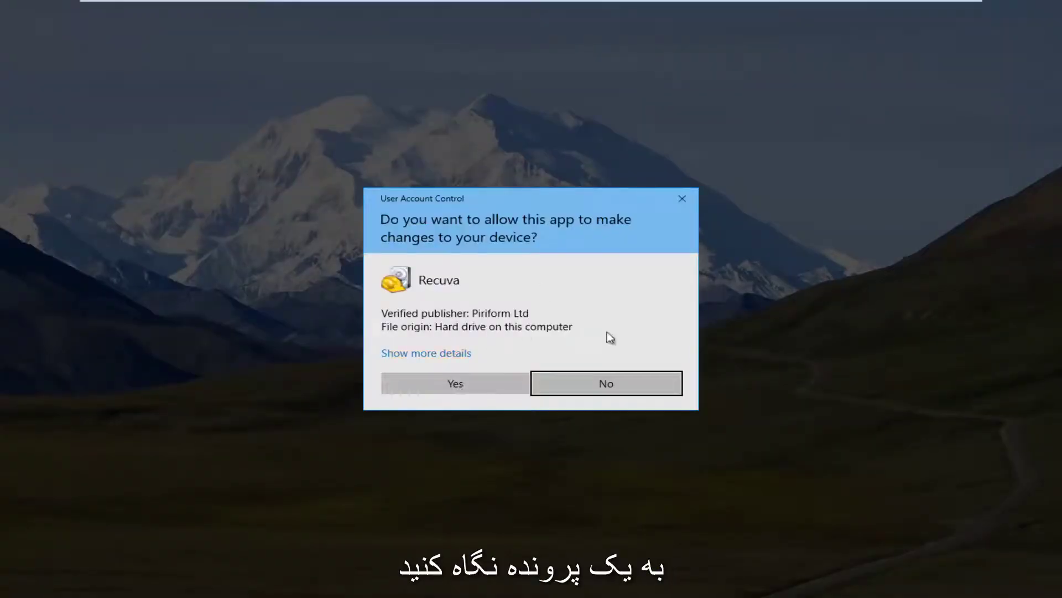
pyautogui.click(453, 383)
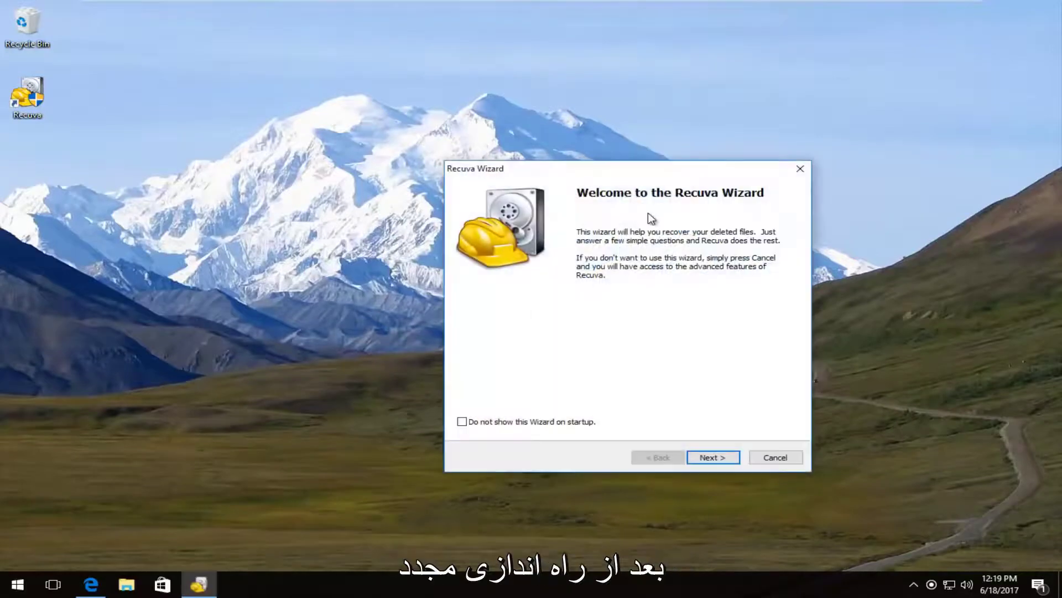
pyautogui.moveTo(523, 173); pyautogui.dragTo(374, 115)
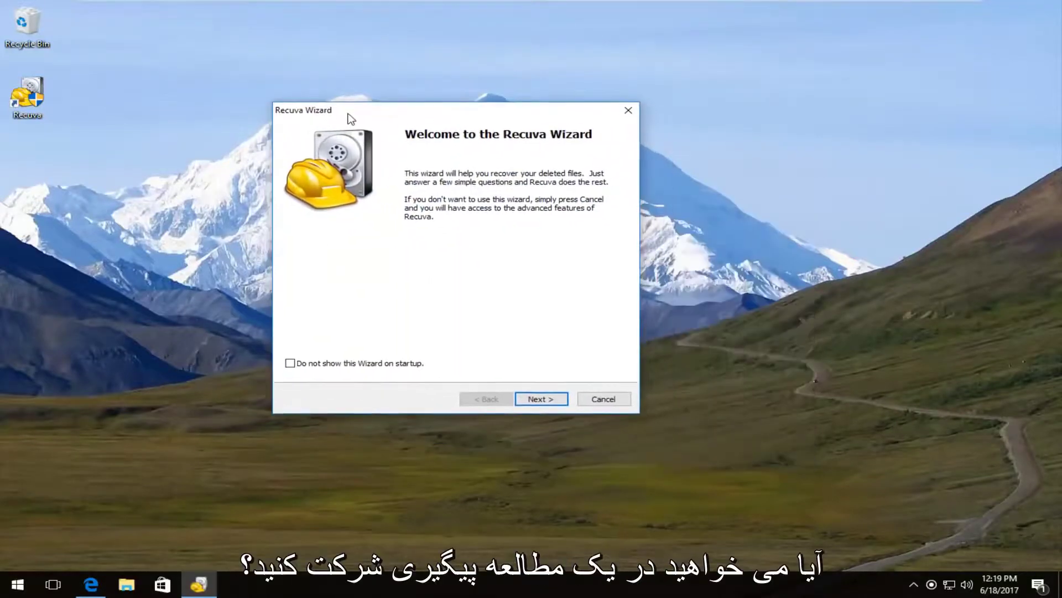
pyautogui.click(545, 402)
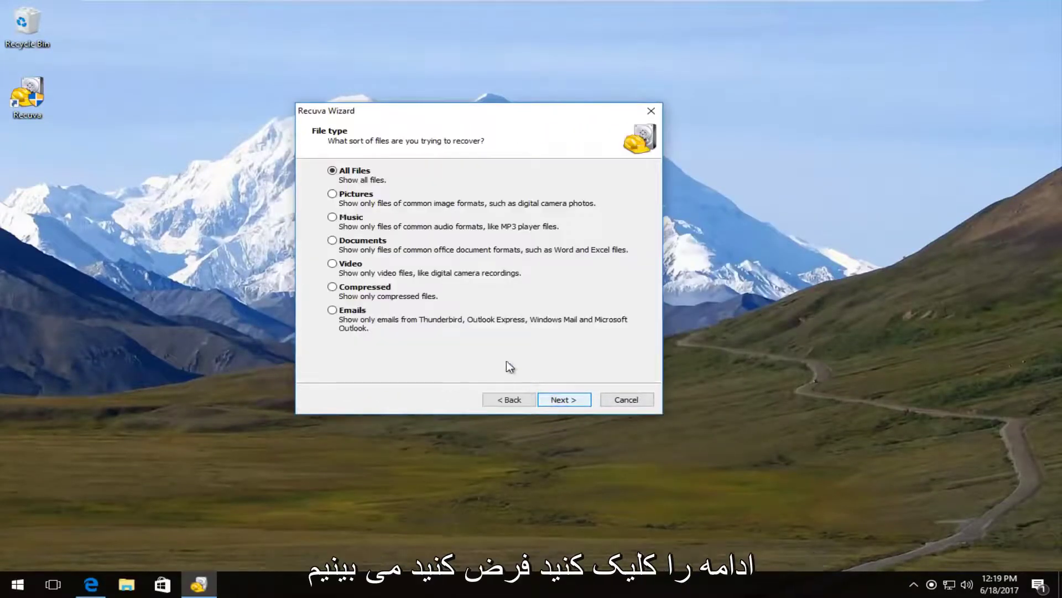
pyautogui.click(564, 400)
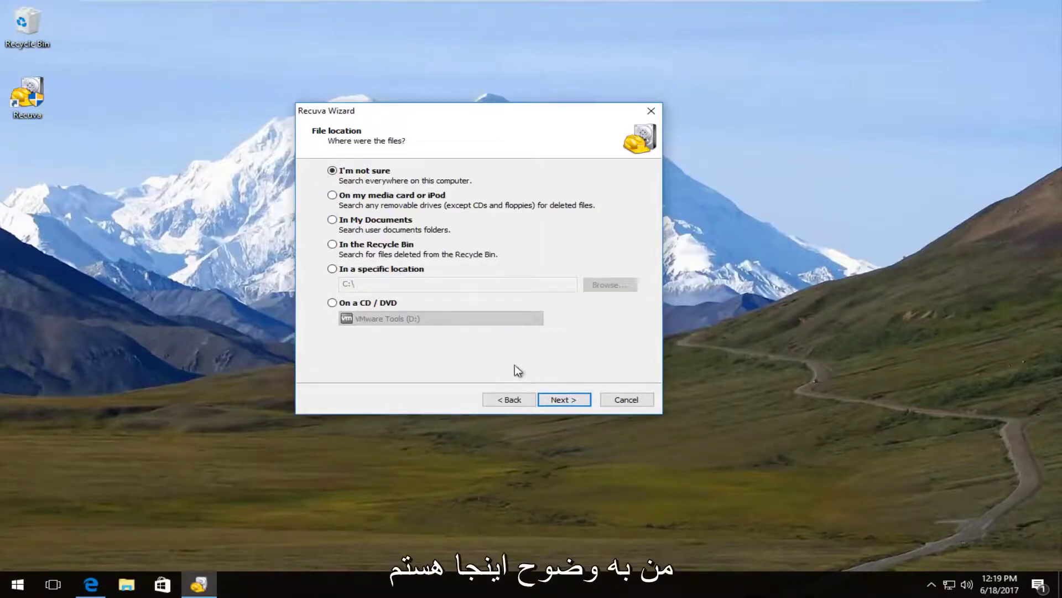
pyautogui.click(563, 399)
pyautogui.click(441, 283)
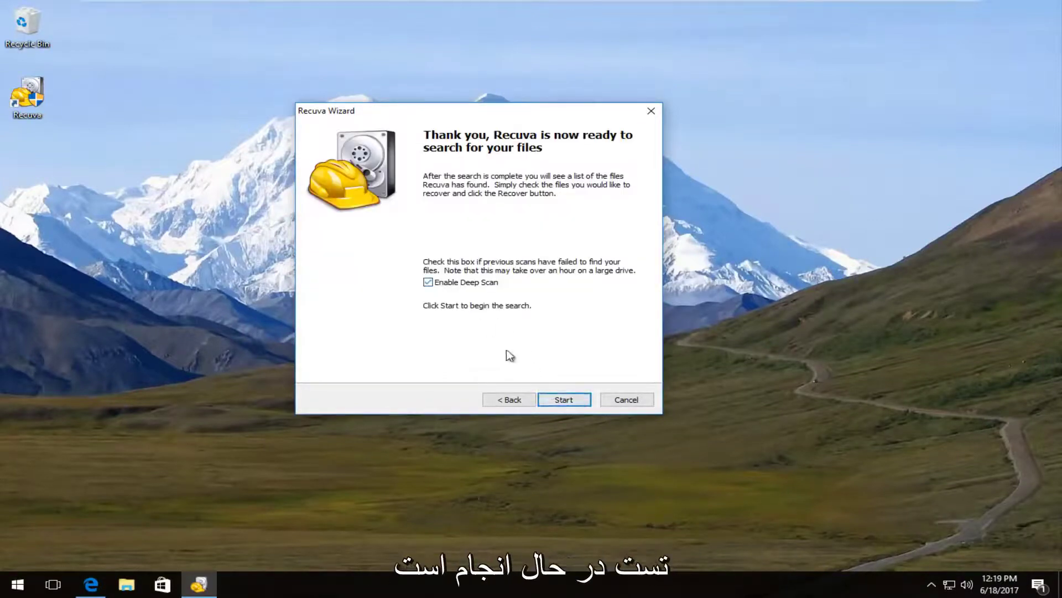
pyautogui.click(563, 399)
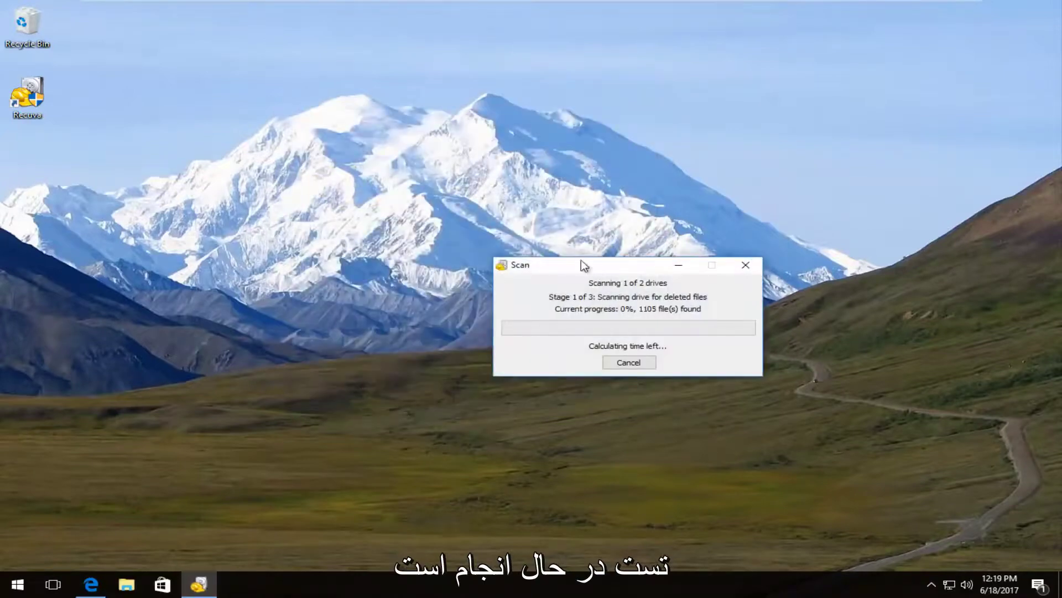
# Move the scan progress window aside and cancel the deep scan at about 3 percent.
pyautogui.moveTo(506, 196); pyautogui.dragTo(458, 204)
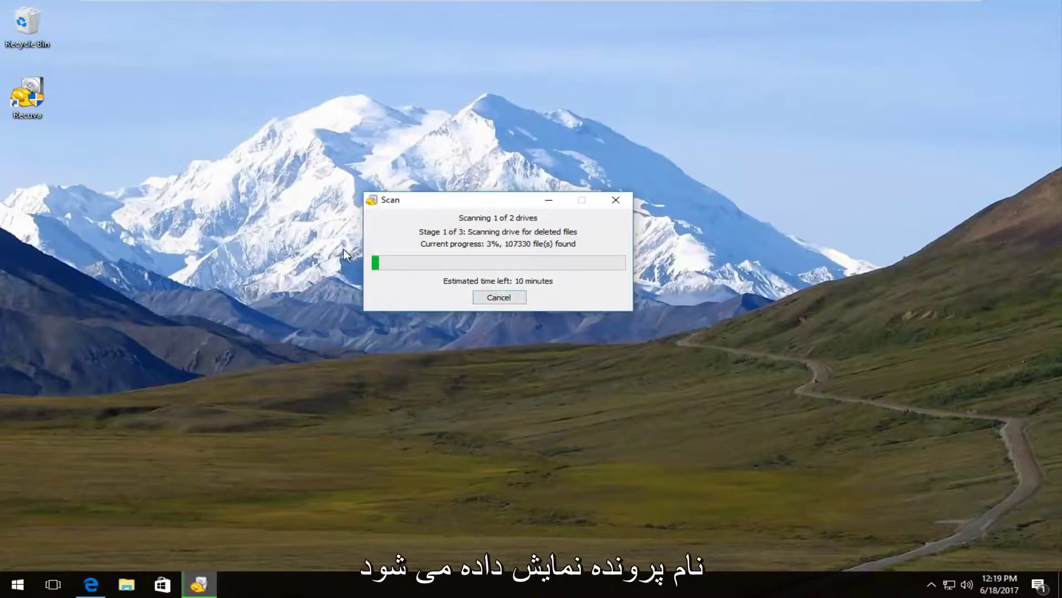
pyautogui.click(497, 298)
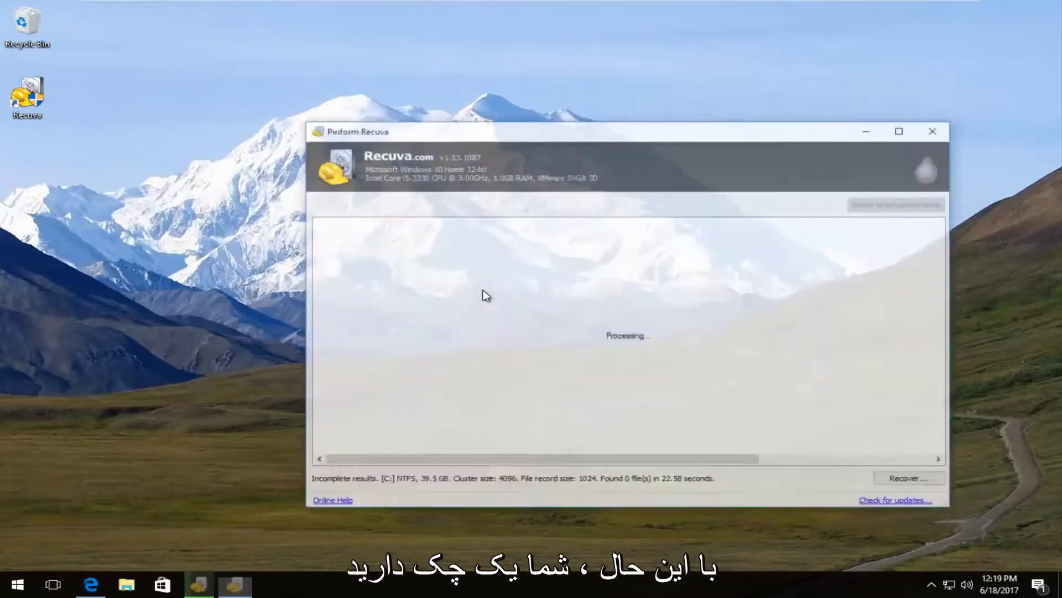